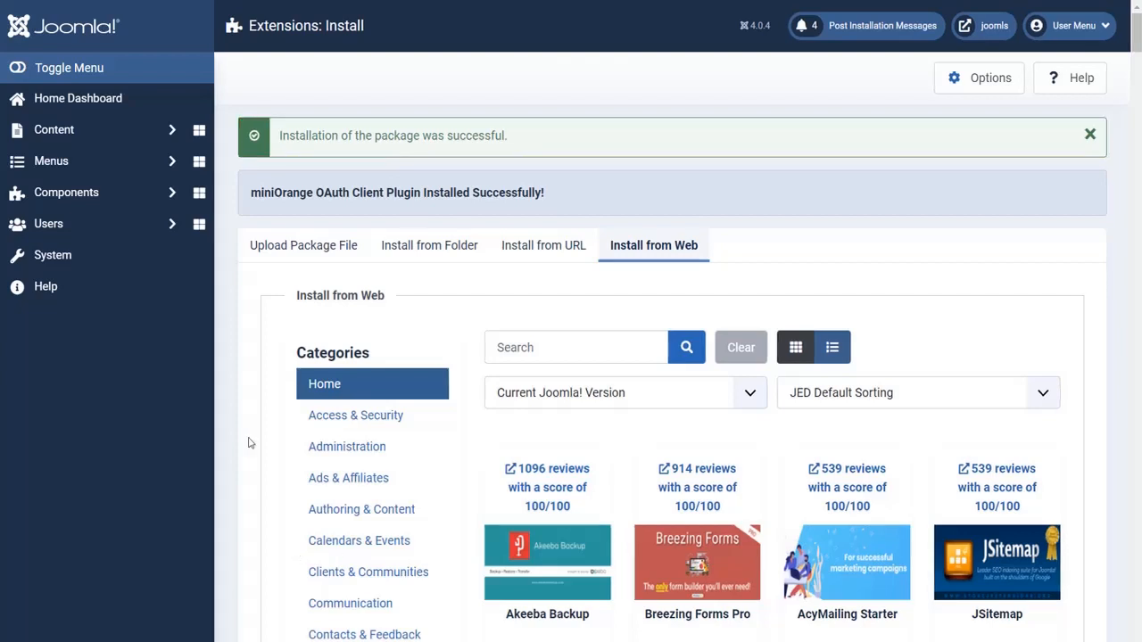
- Open the OAuth configuration page of the miniOrange OAuth Client component and end the plugin tour
left_click(126, 192)
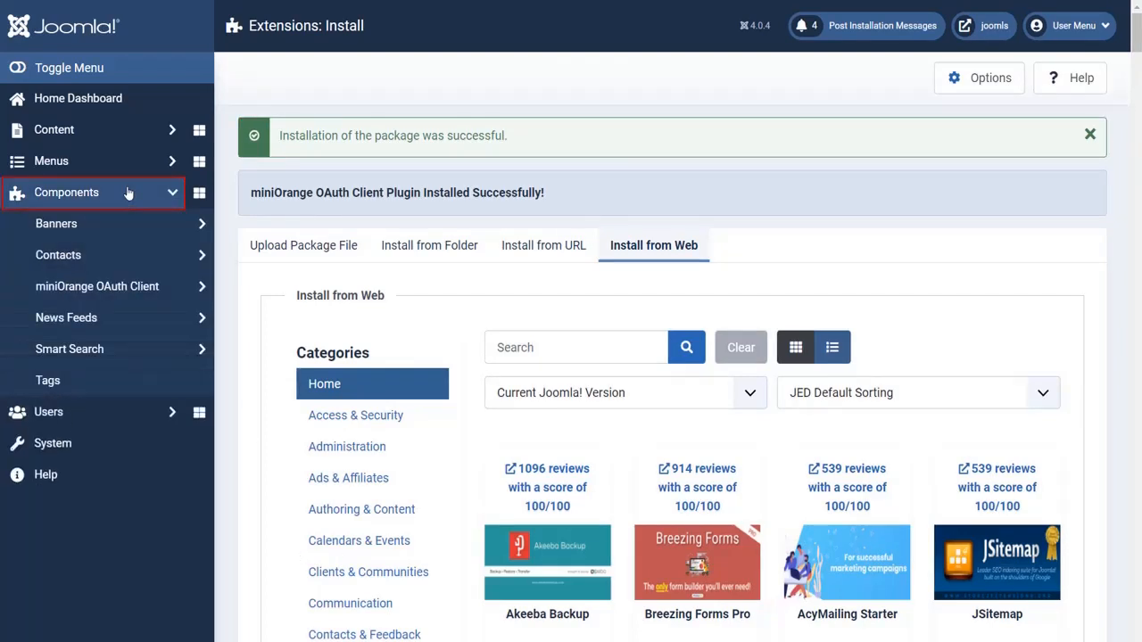
left_click(142, 288)
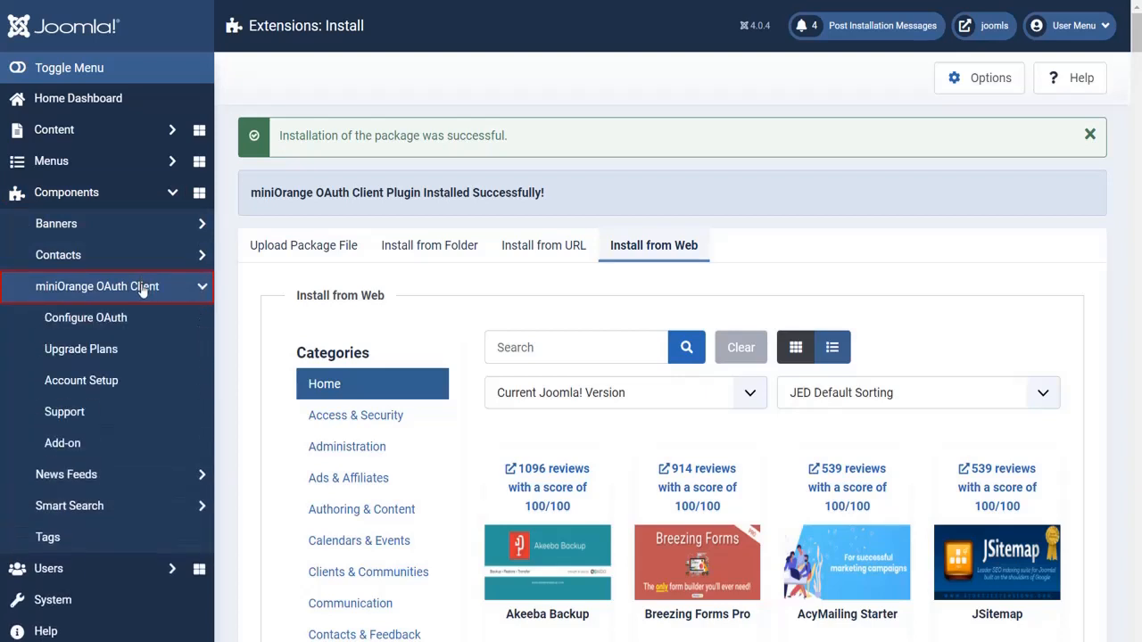
left_click(130, 316)
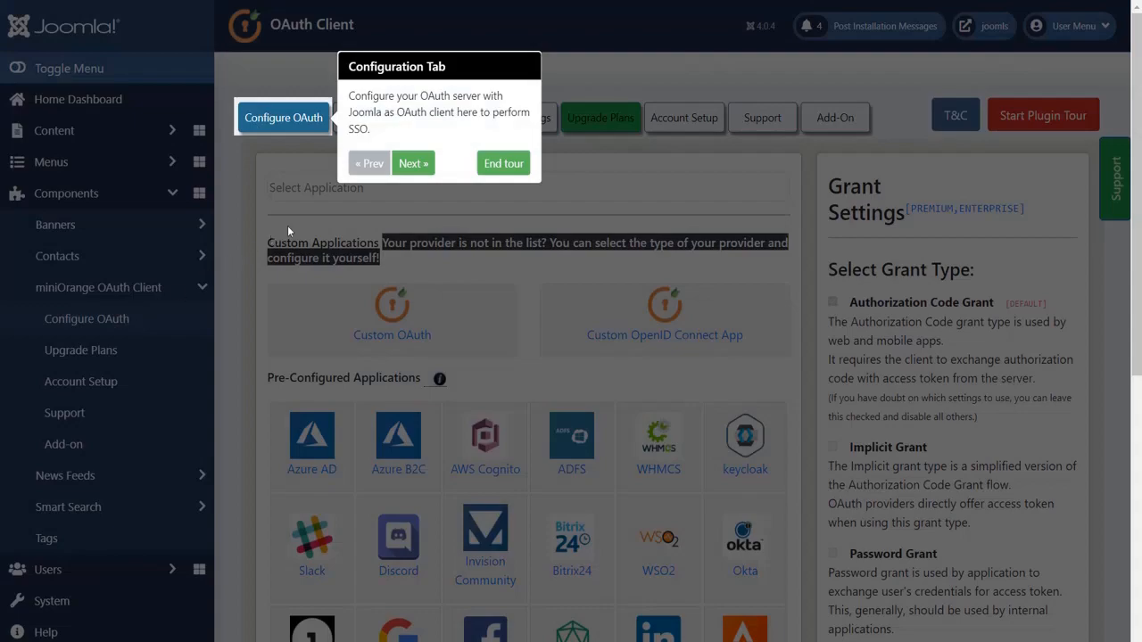
left_click(504, 163)
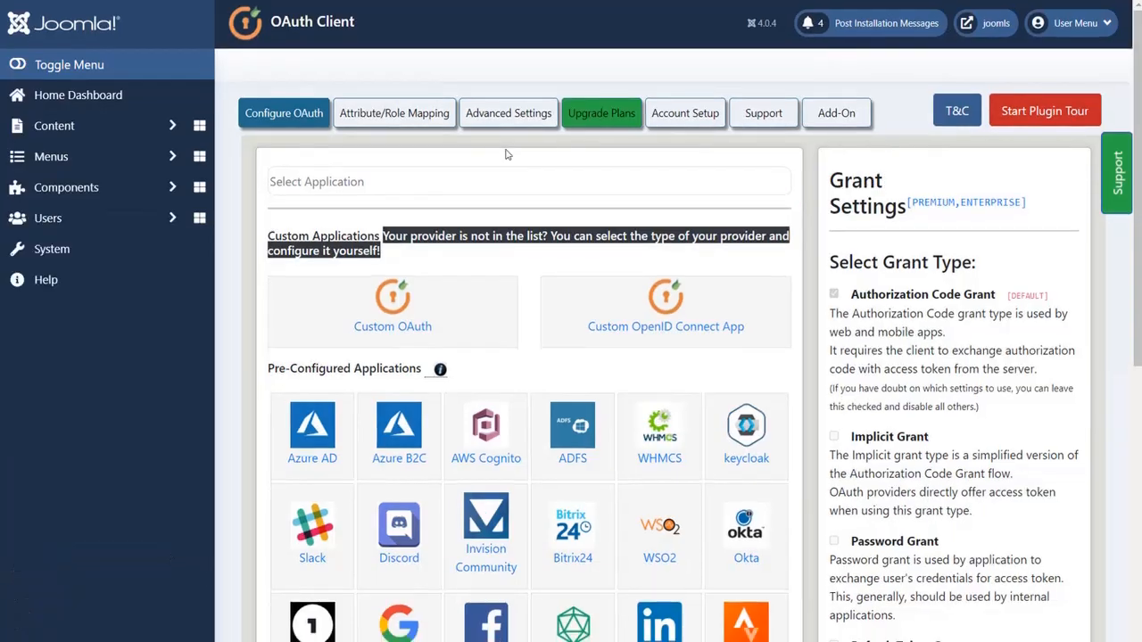
- Search the application list for "wild apricot" and select the pre-configured Wild Apricot application
left_click(504, 183)
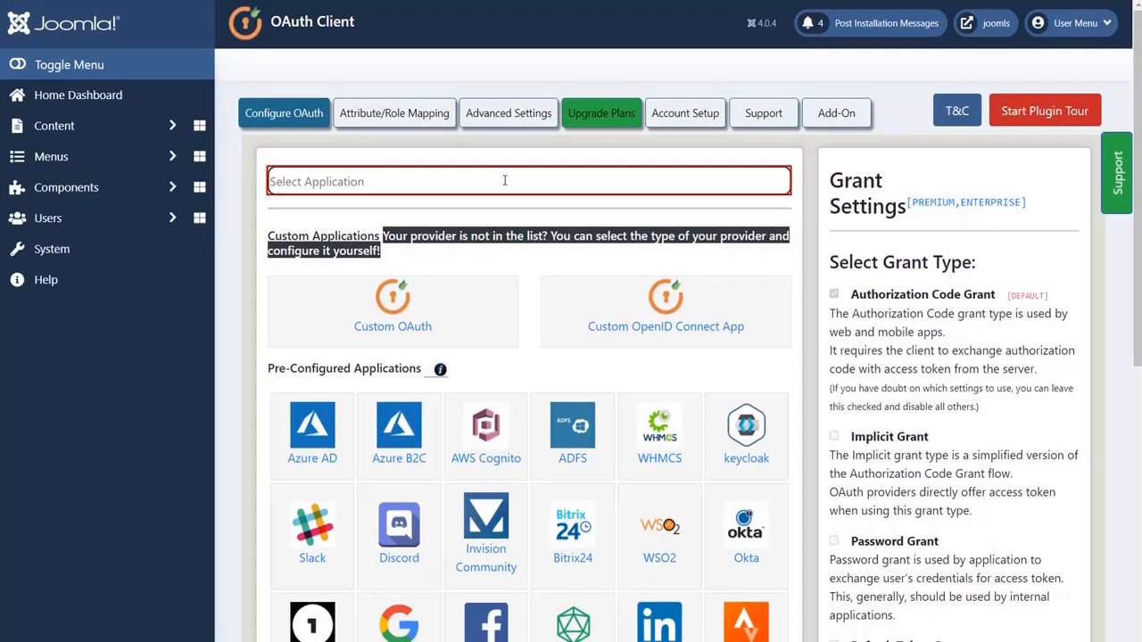
type("wild aprico")
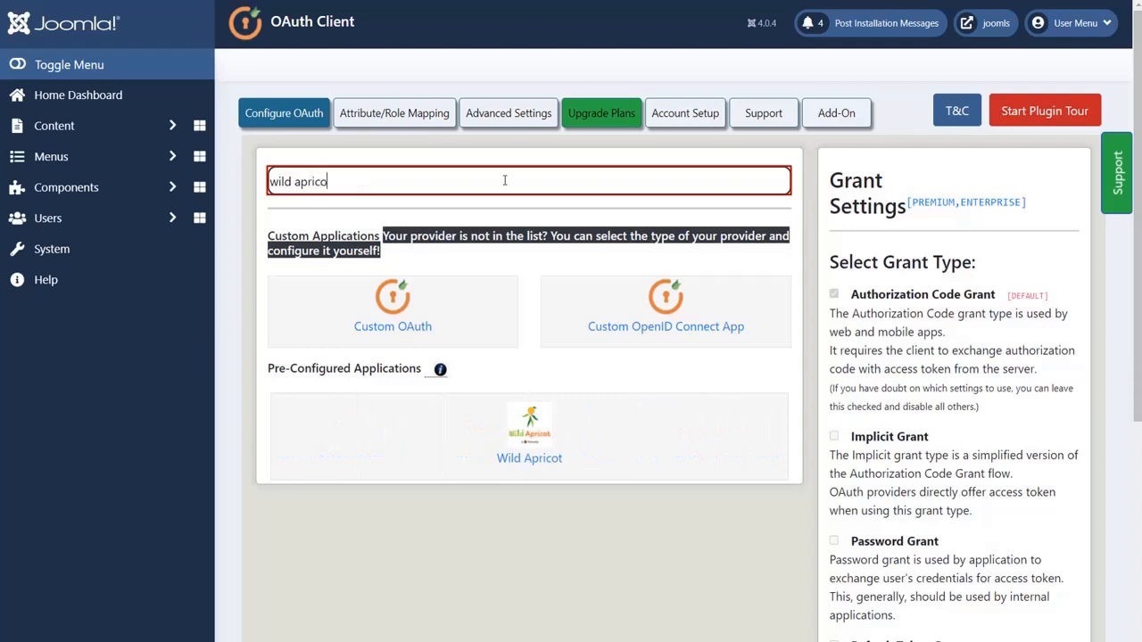
type("t")
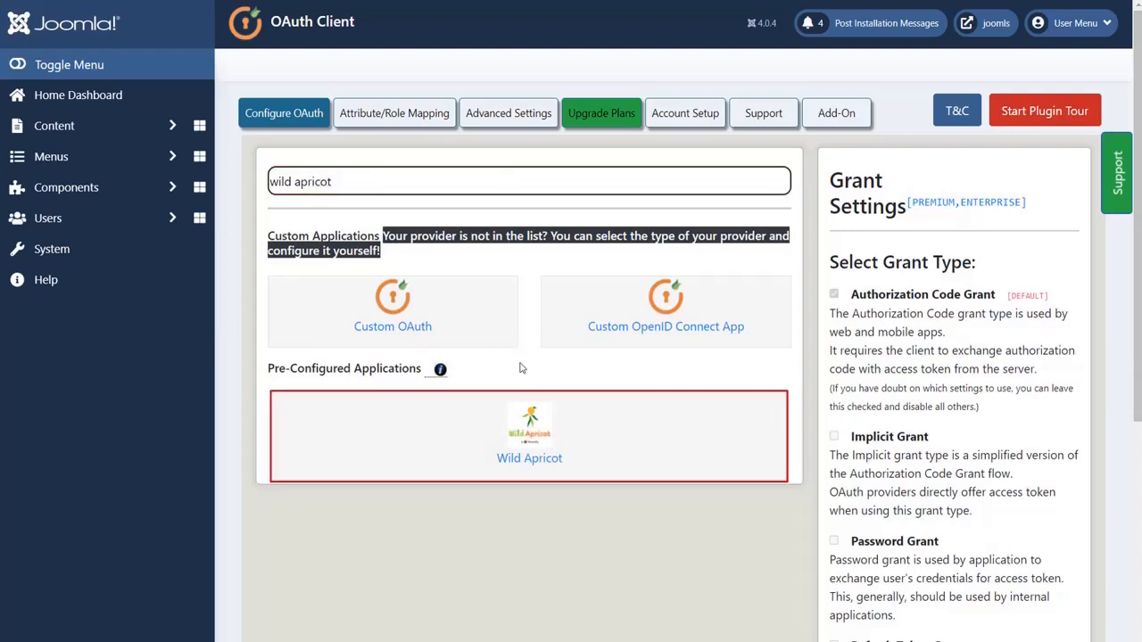
left_click(524, 427)
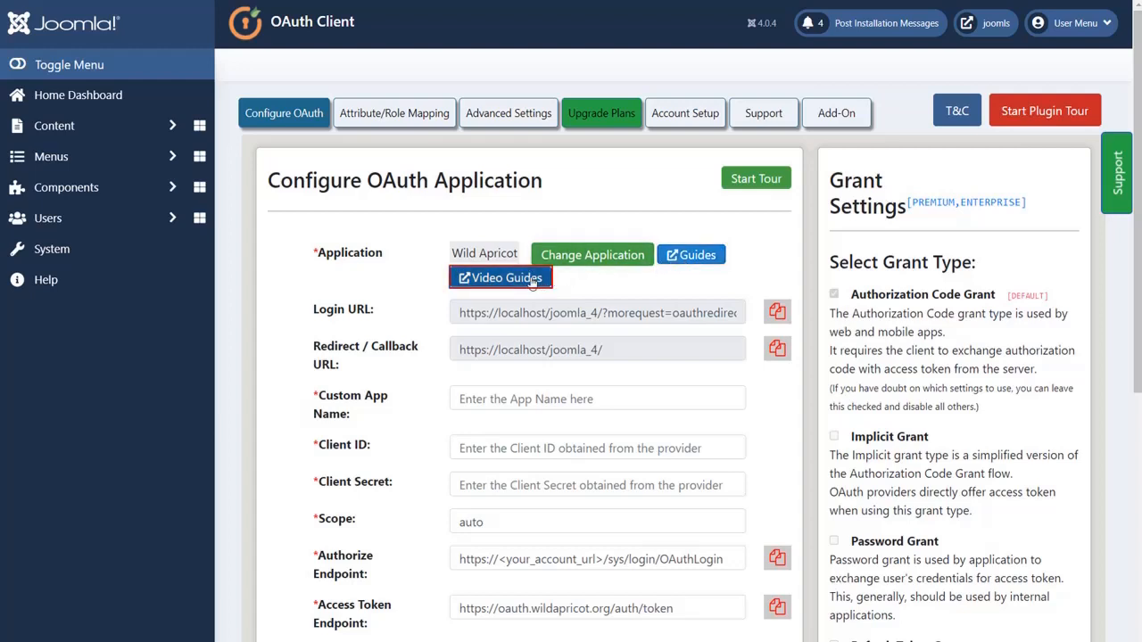
- Set the custom app name of the OAuth application to "wildapricot"
left_click(527, 398)
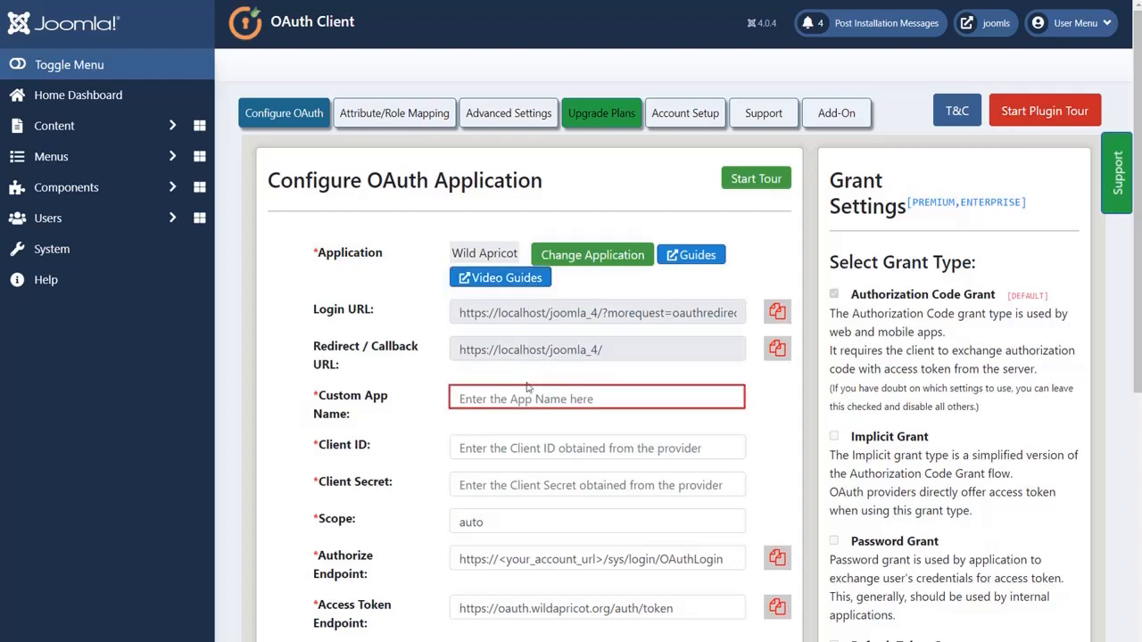
type("wildapric")
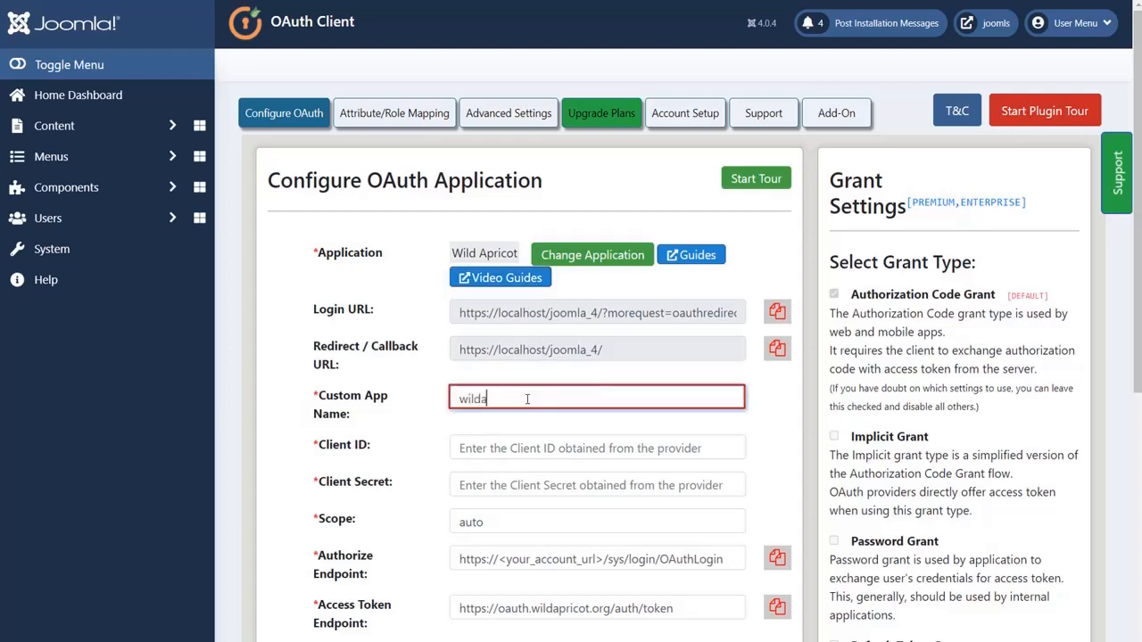
type("ot")
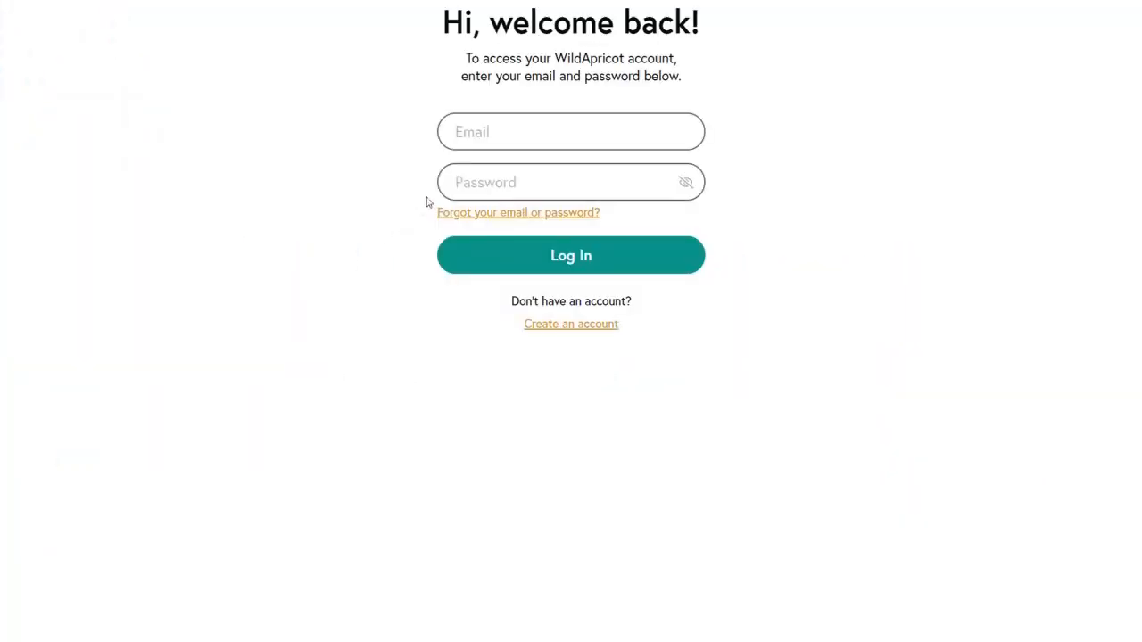
- Log in to the WildApricot console with the account's email and password
left_click(490, 132)
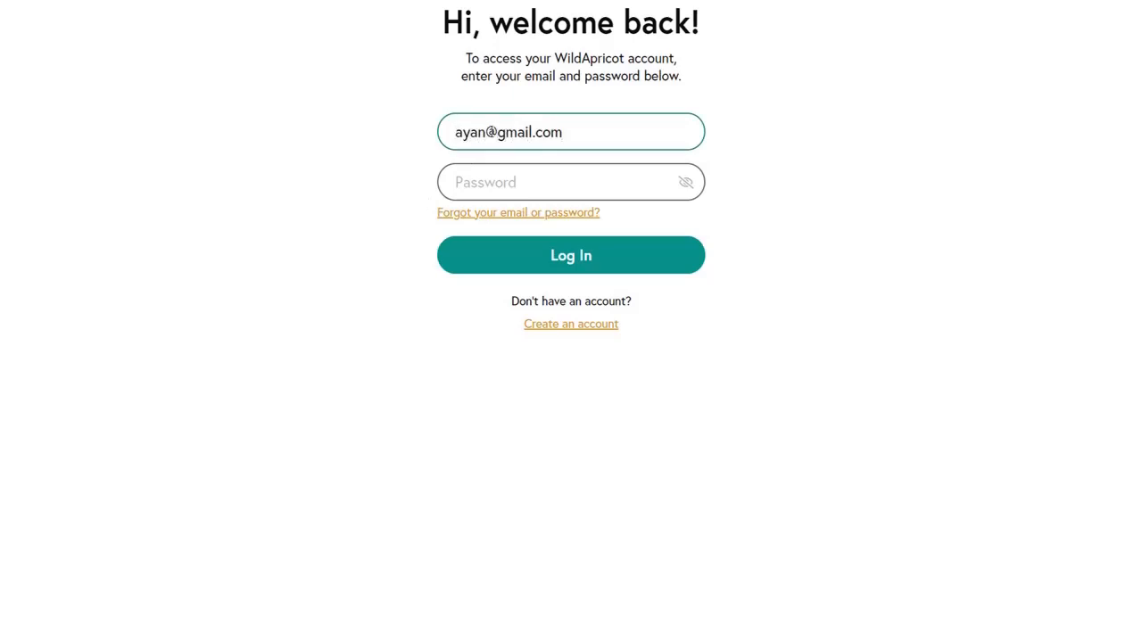
left_click(490, 179)
type("123")
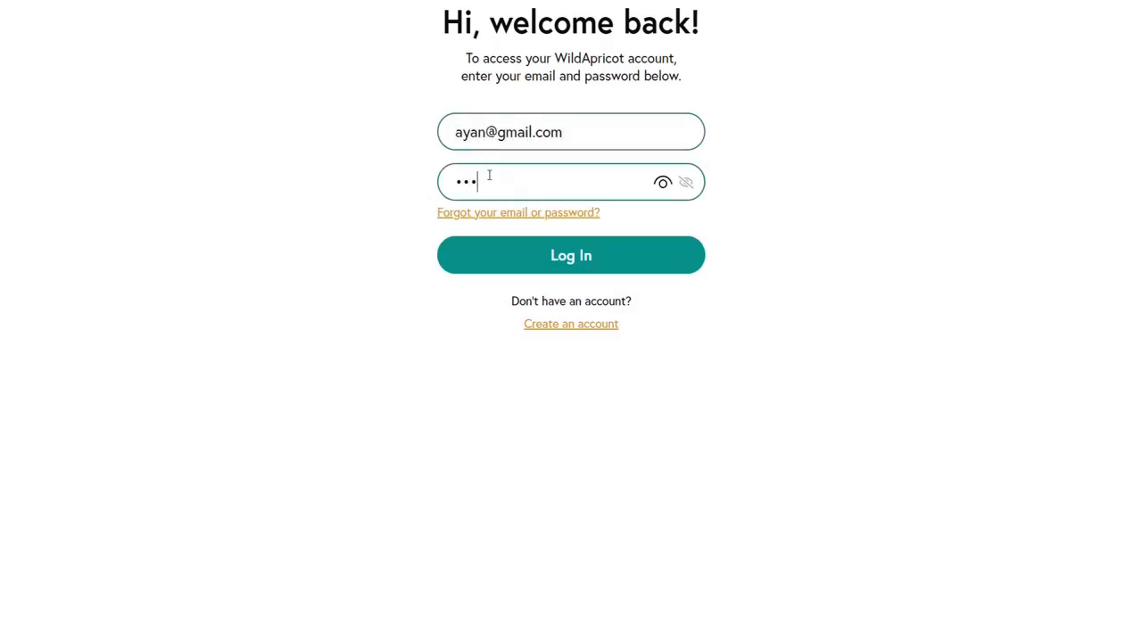
type("456789")
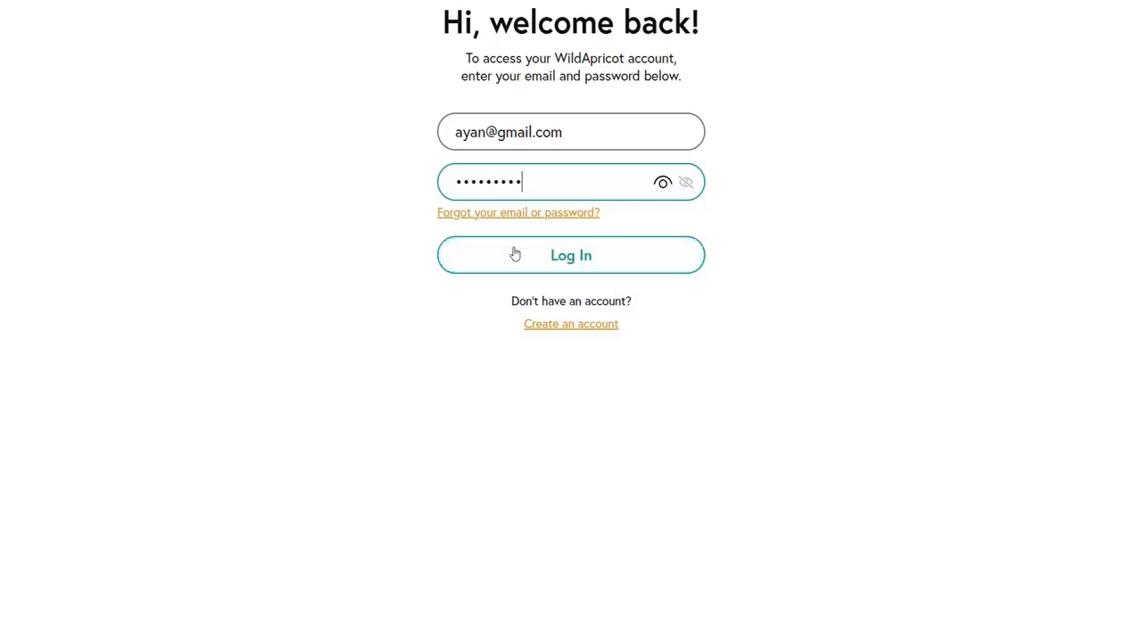
left_click(514, 255)
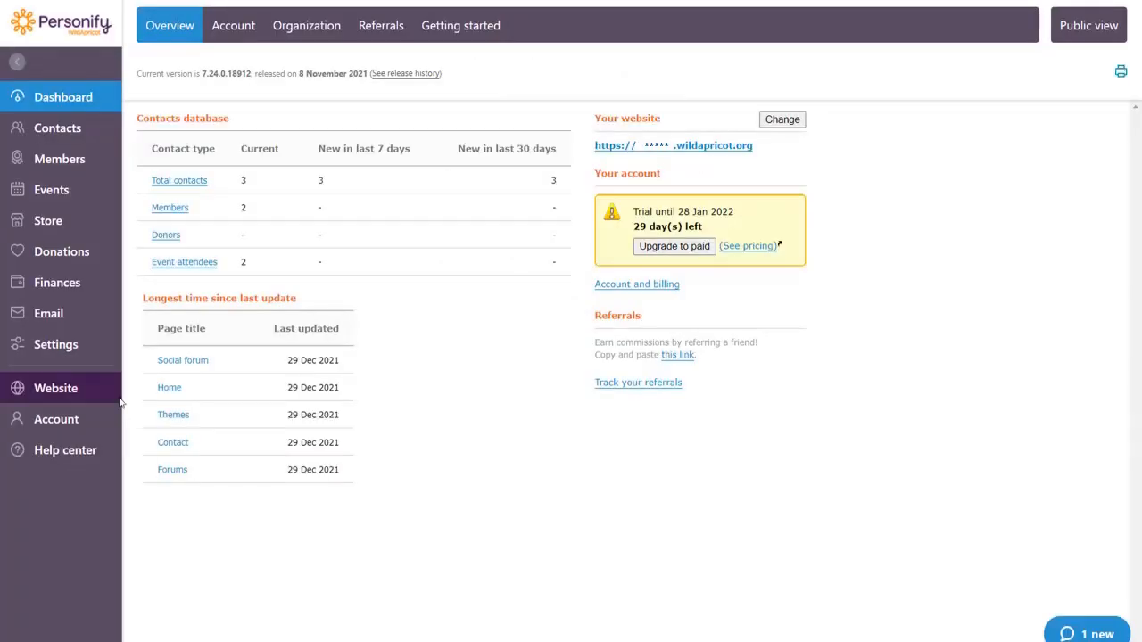
- Start authorizing a new external application of the Server application type in the Wild Apricot integration settings
left_click(95, 351)
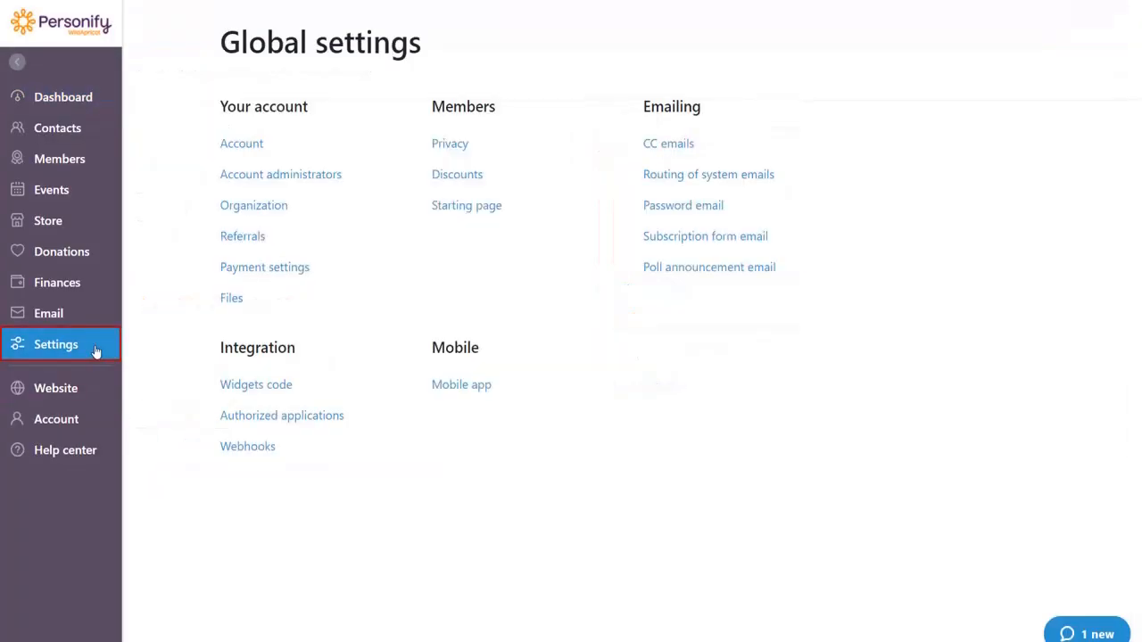
left_click(230, 417)
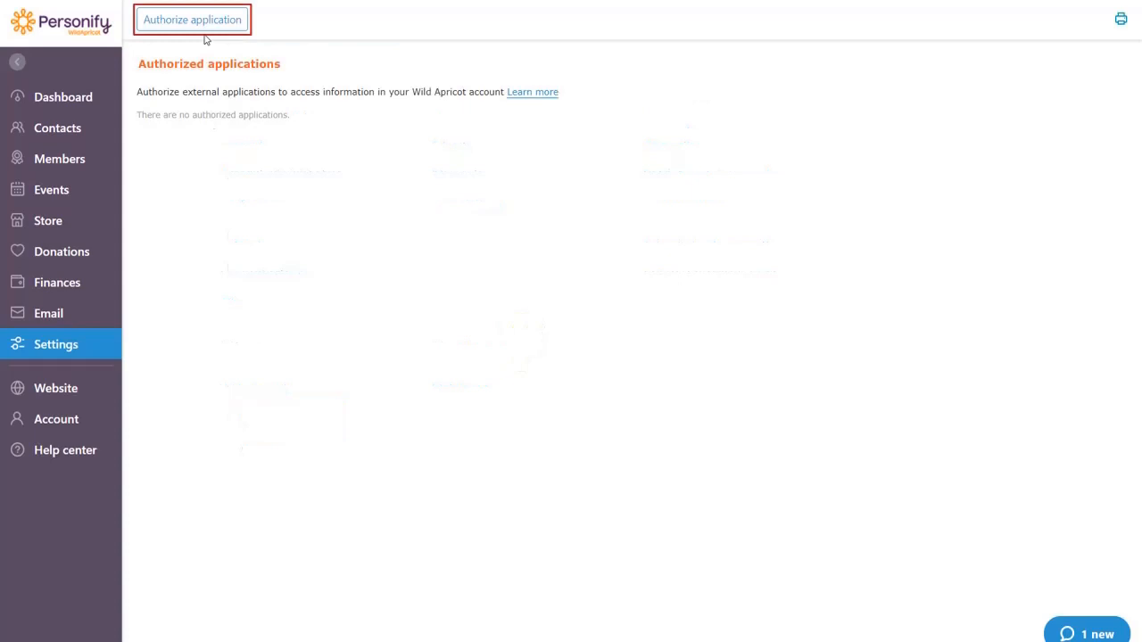
left_click(203, 23)
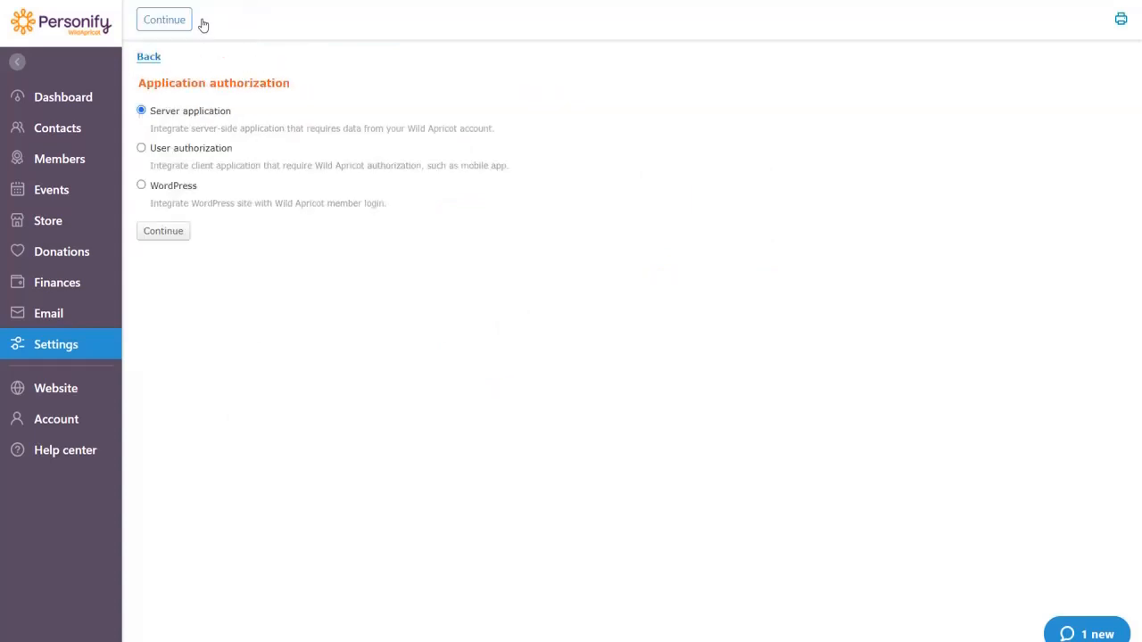
left_click(168, 230)
- Name the application "joomla testing" and generate its client secret
left_click(266, 143)
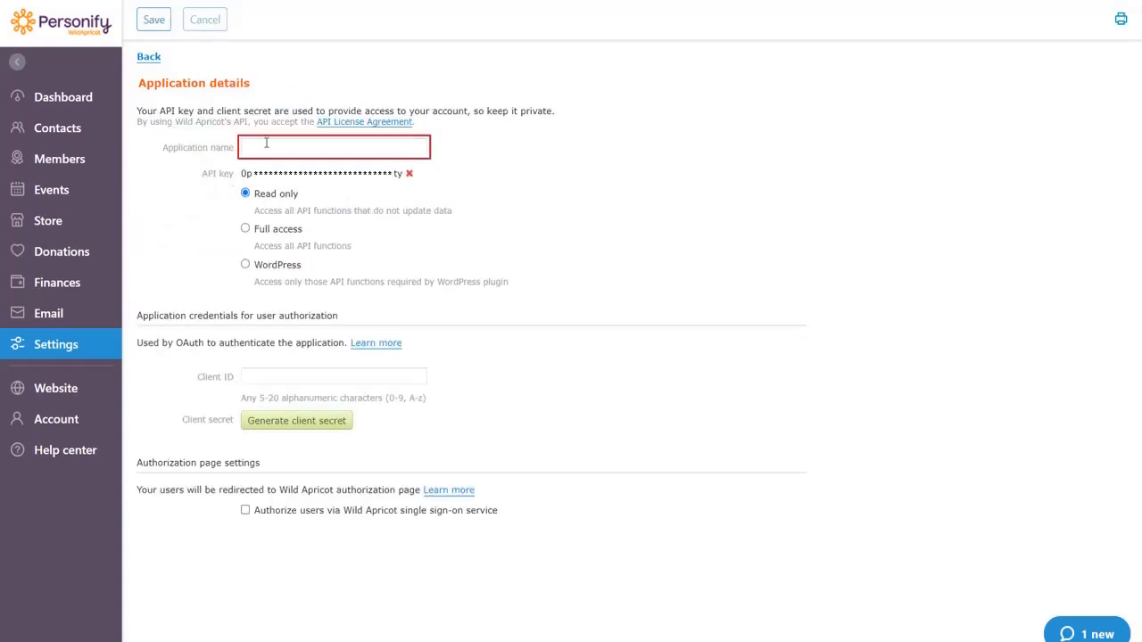
type("joomla")
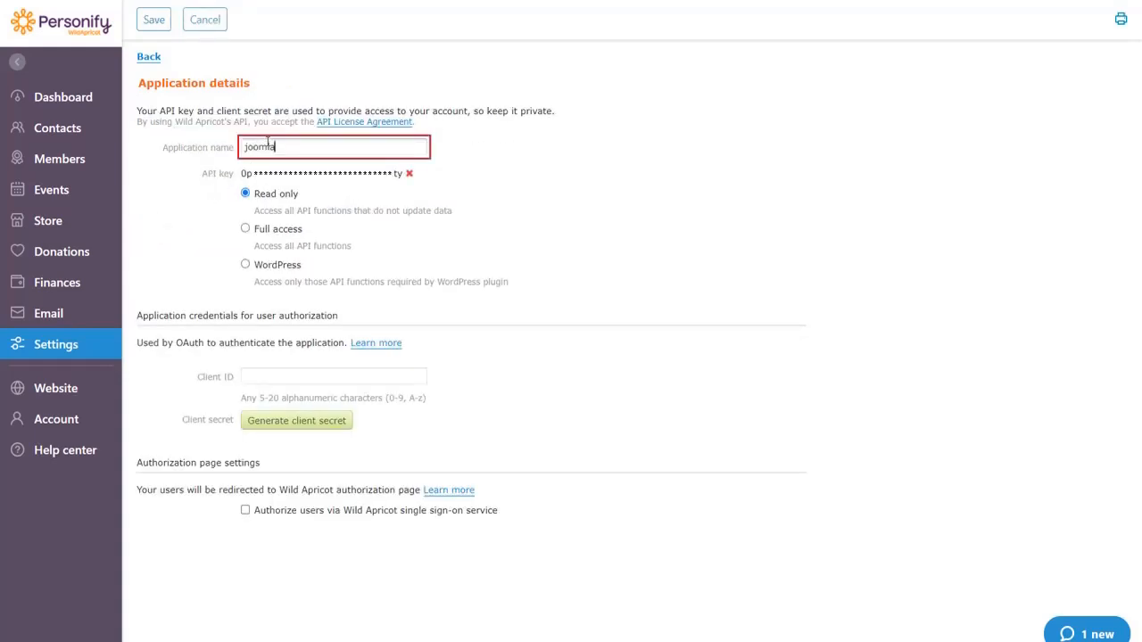
type(" testing")
left_click(288, 418)
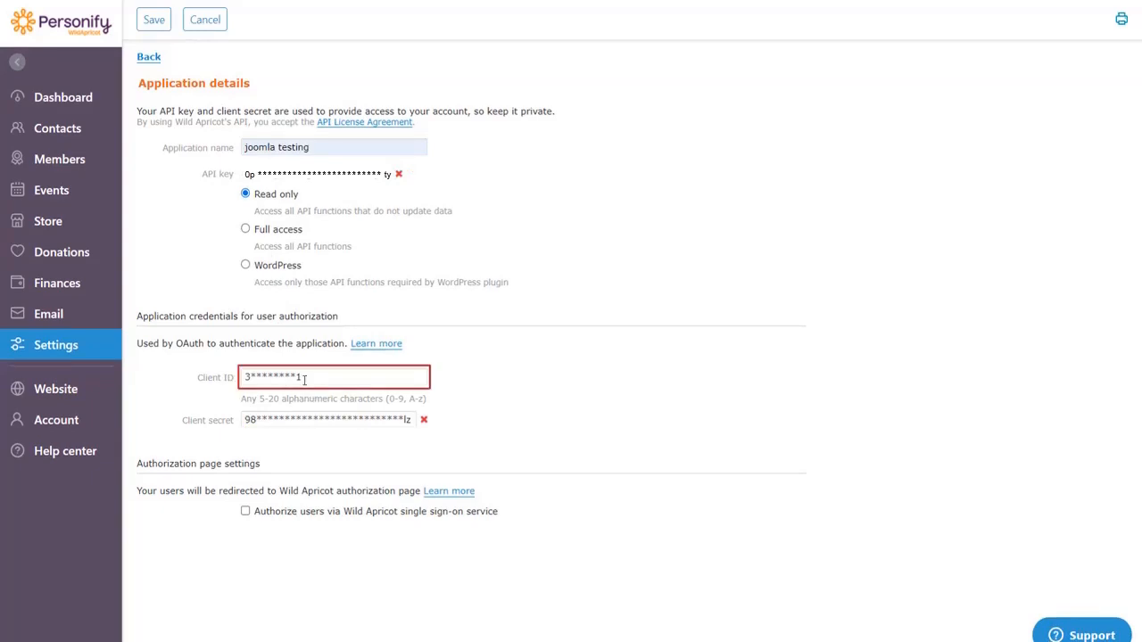
- Copy the client ID from the Wild Apricot application details into the Client ID field of Joomla's OAuth configuration
left_click_drag(304, 377, 228, 376)
key("ctrl+c")
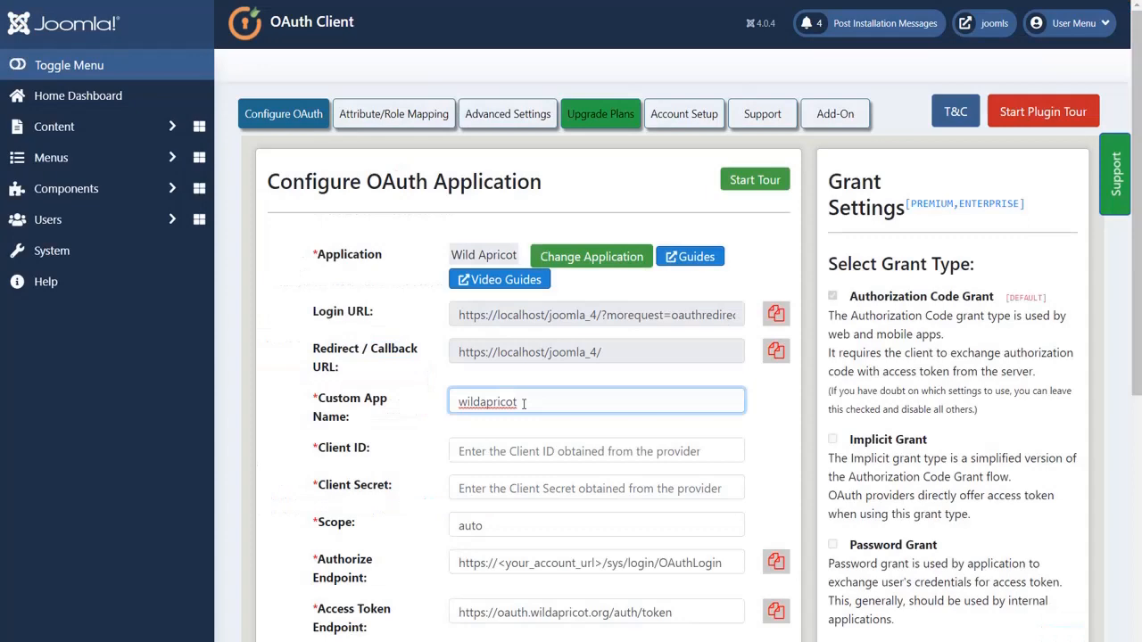
left_click(521, 450)
key("ctrl+v")
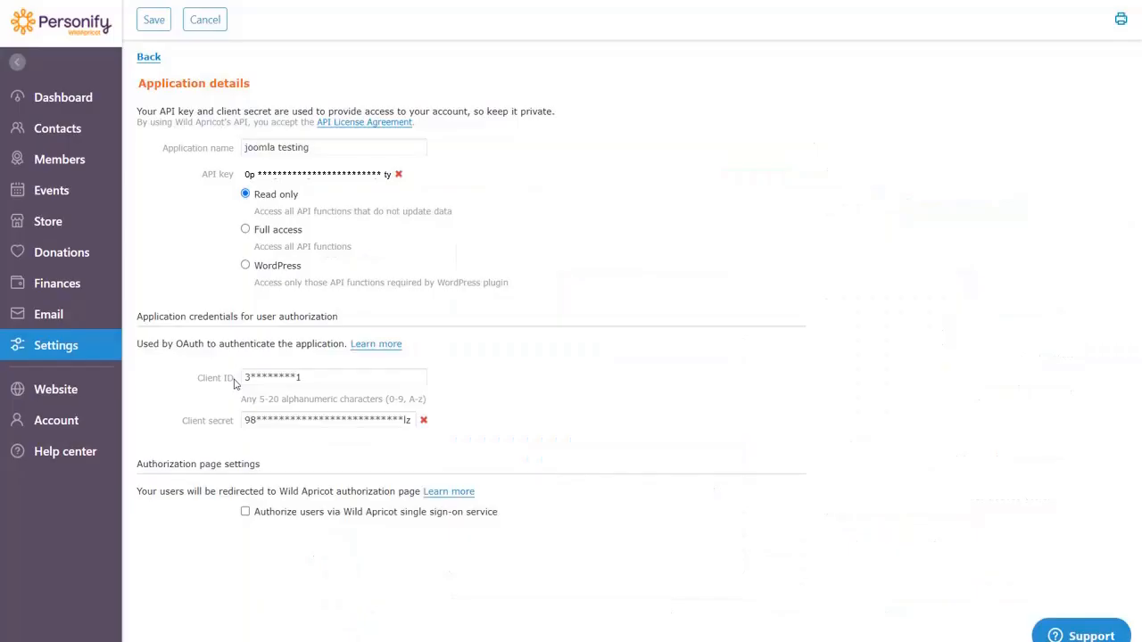
- Copy the client secret from Wild Apricot into the Client Secret field of Joomla's OAuth configuration
left_click(250, 420)
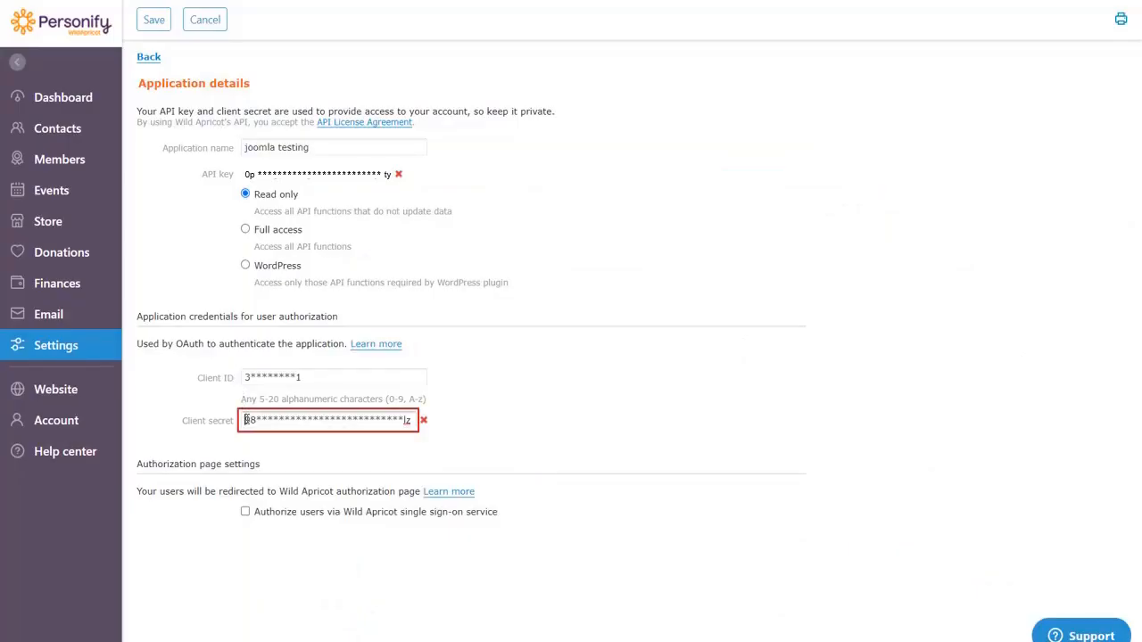
left_click_drag(246, 420, 412, 422)
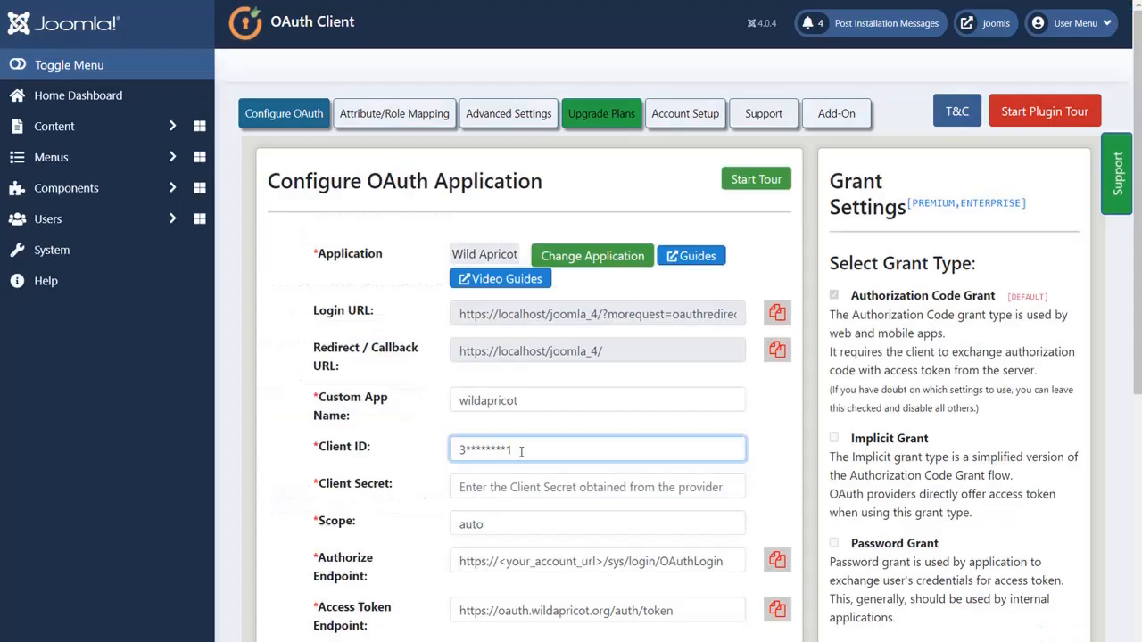
left_click(519, 485)
key("ctrl+v")
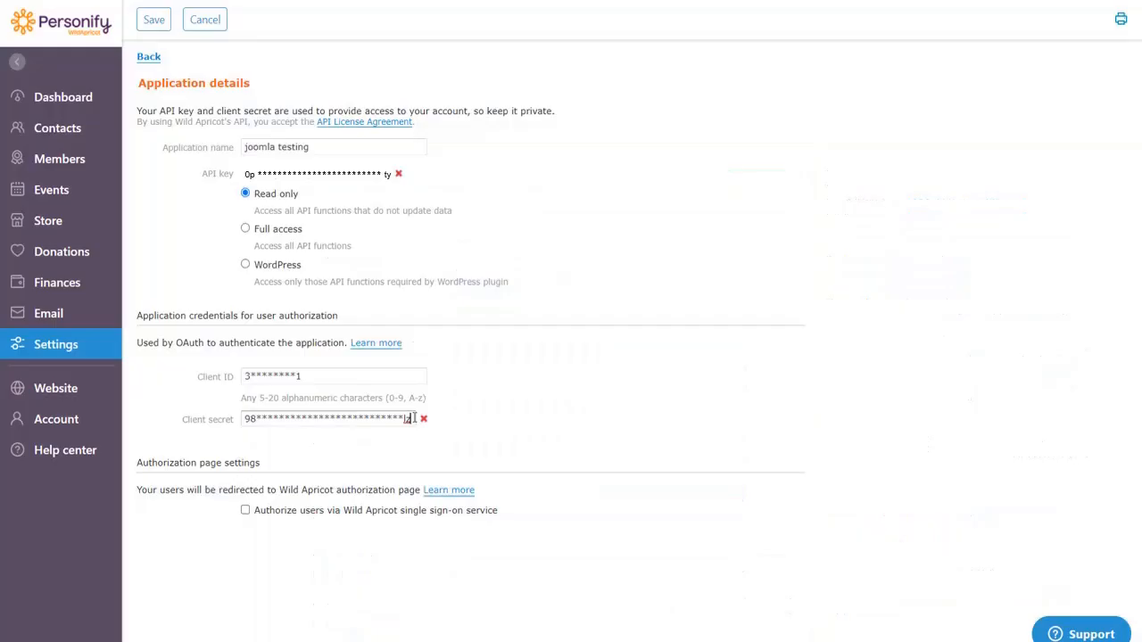
left_click(245, 510)
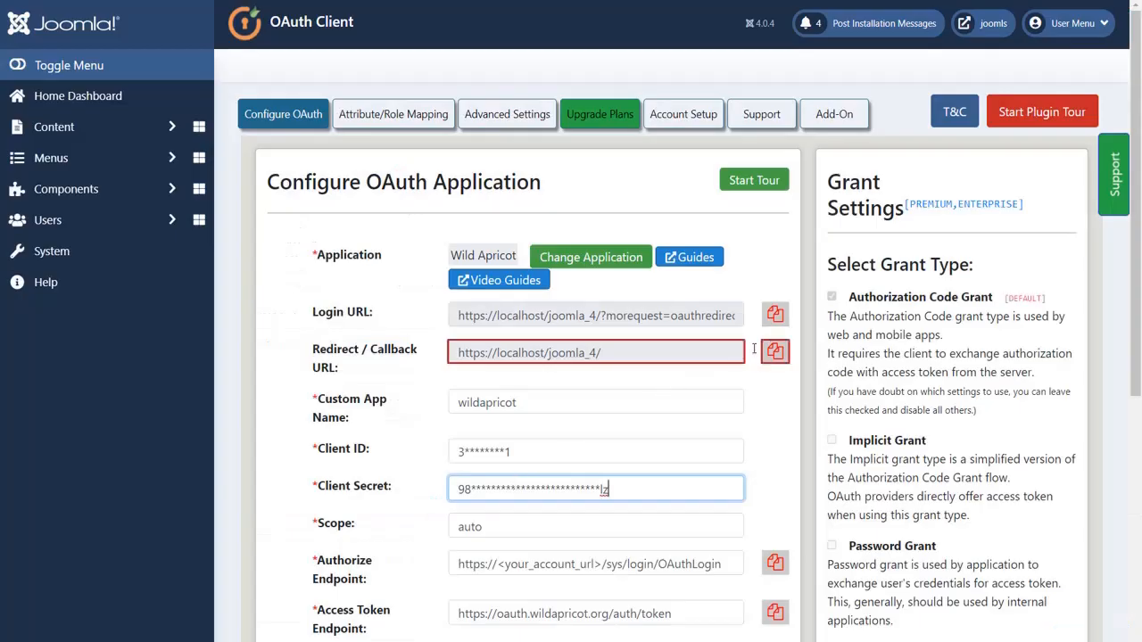
left_click(775, 352)
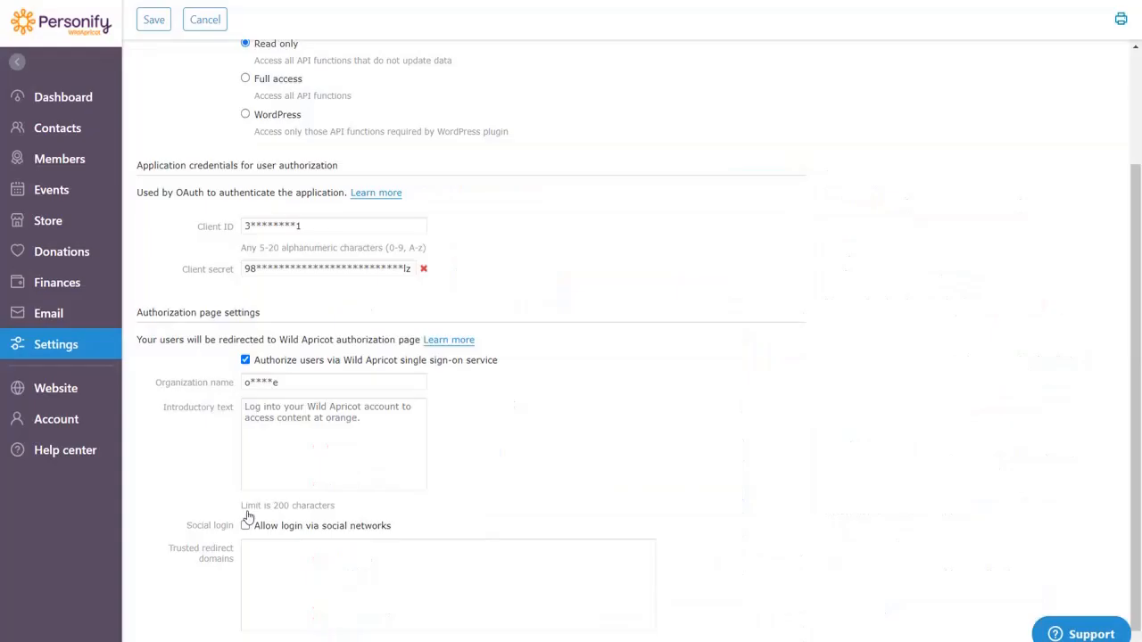
scroll(280, 520, "down", 1)
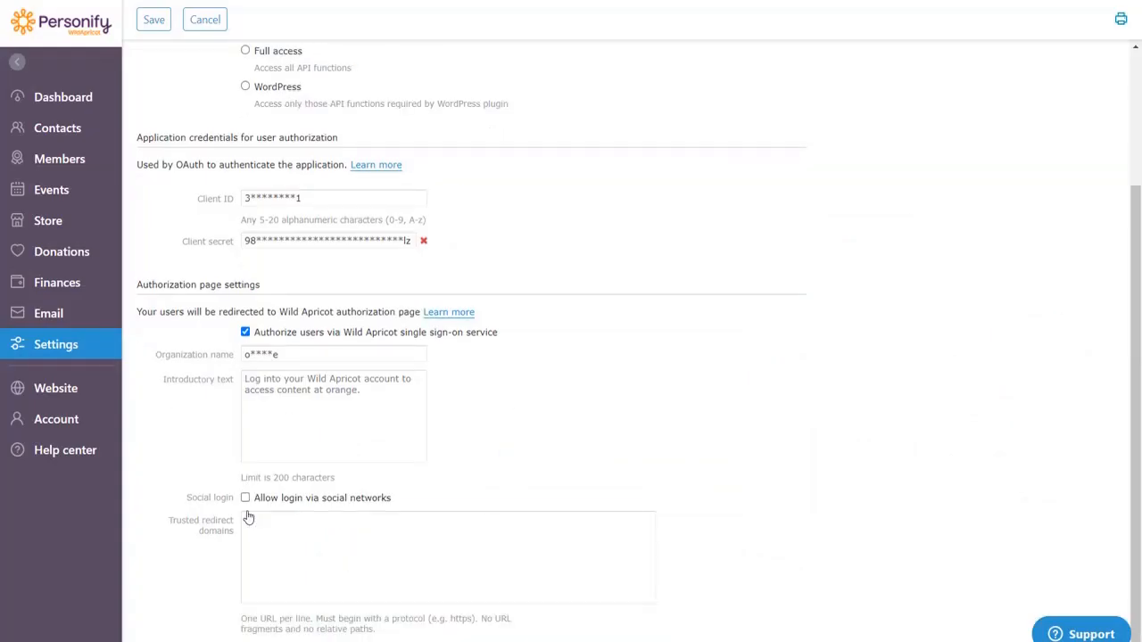
left_click(254, 531)
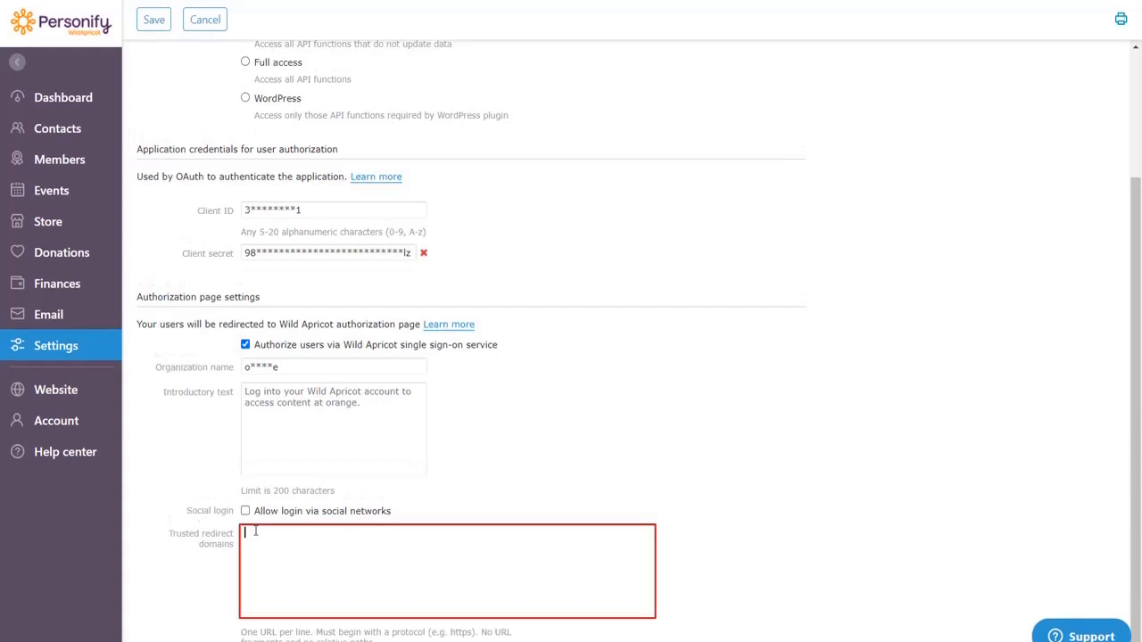
key("ctrl+v")
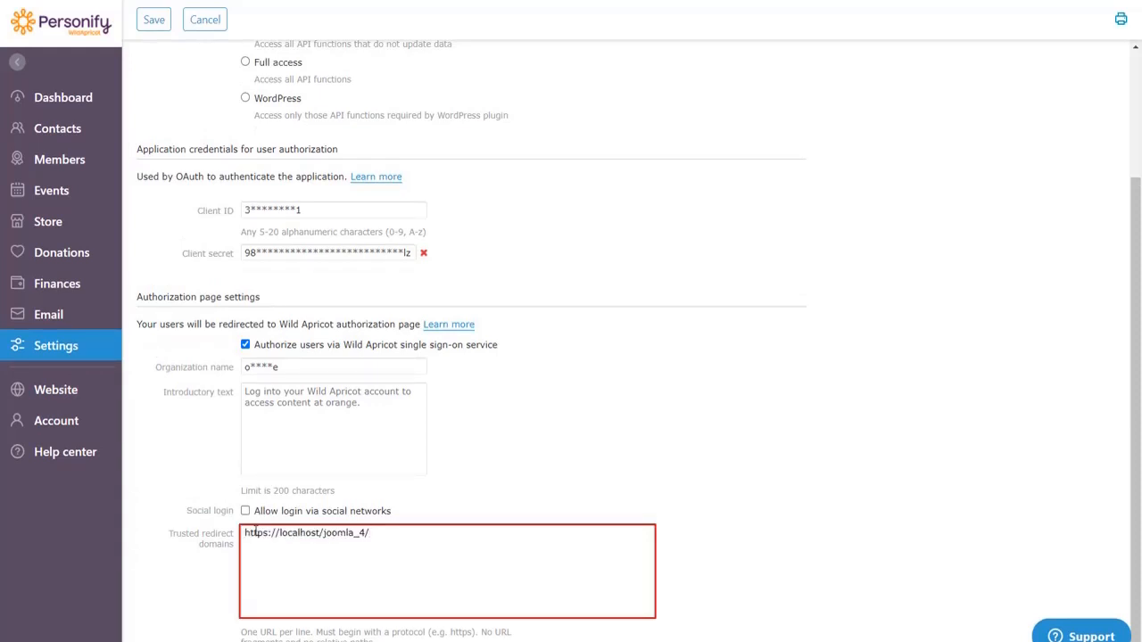
left_click(152, 19)
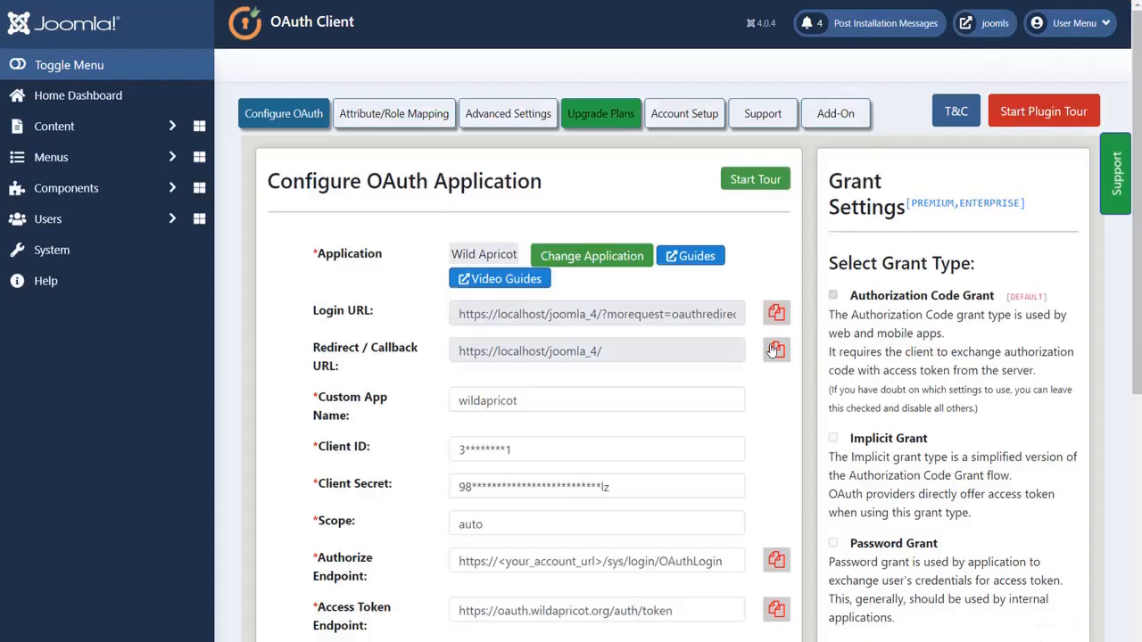
- Replace the <your_account_url> placeholder in Joomla's Authorize Endpoint with the account's wildapricot.org domain
left_click_drag(604, 561, 498, 564)
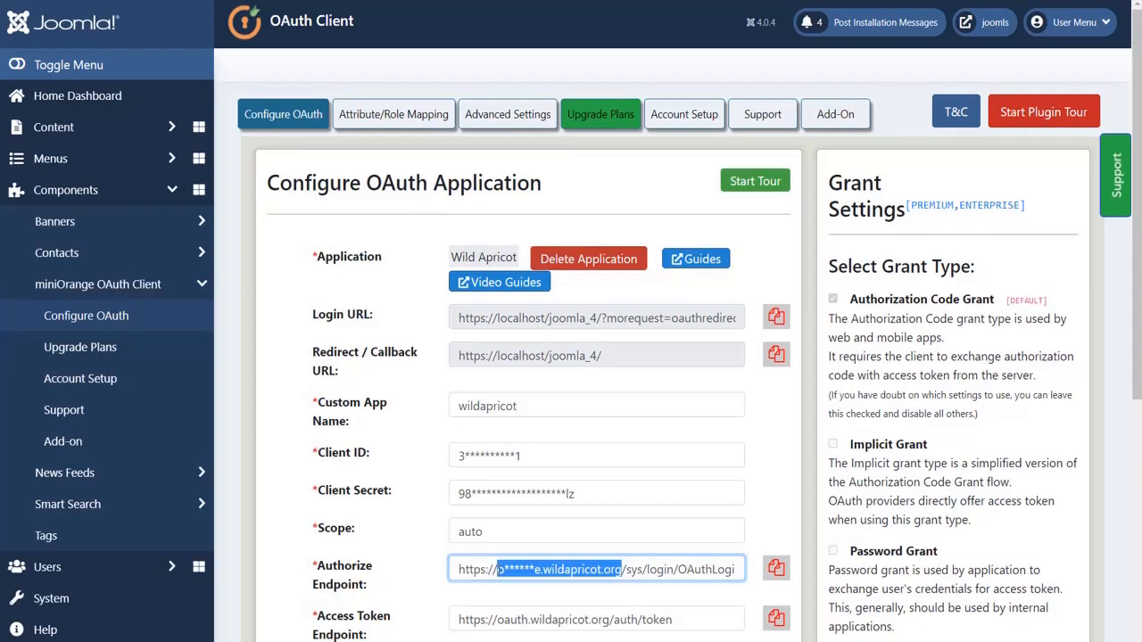
left_click(499, 570)
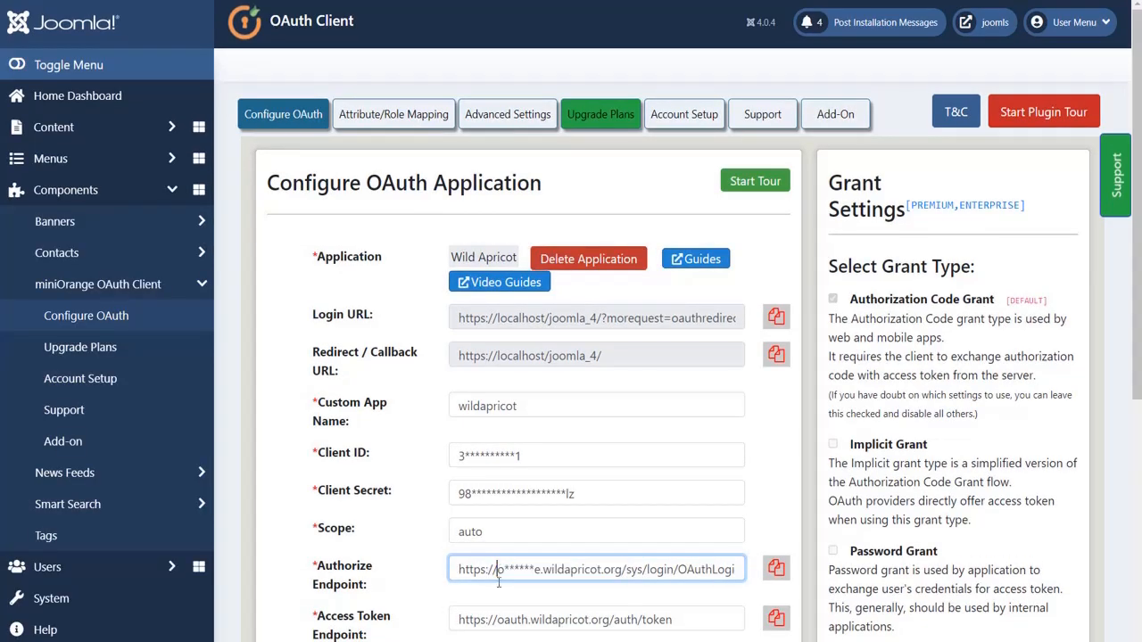
left_click(499, 596)
scroll(499, 595, "down", 2)
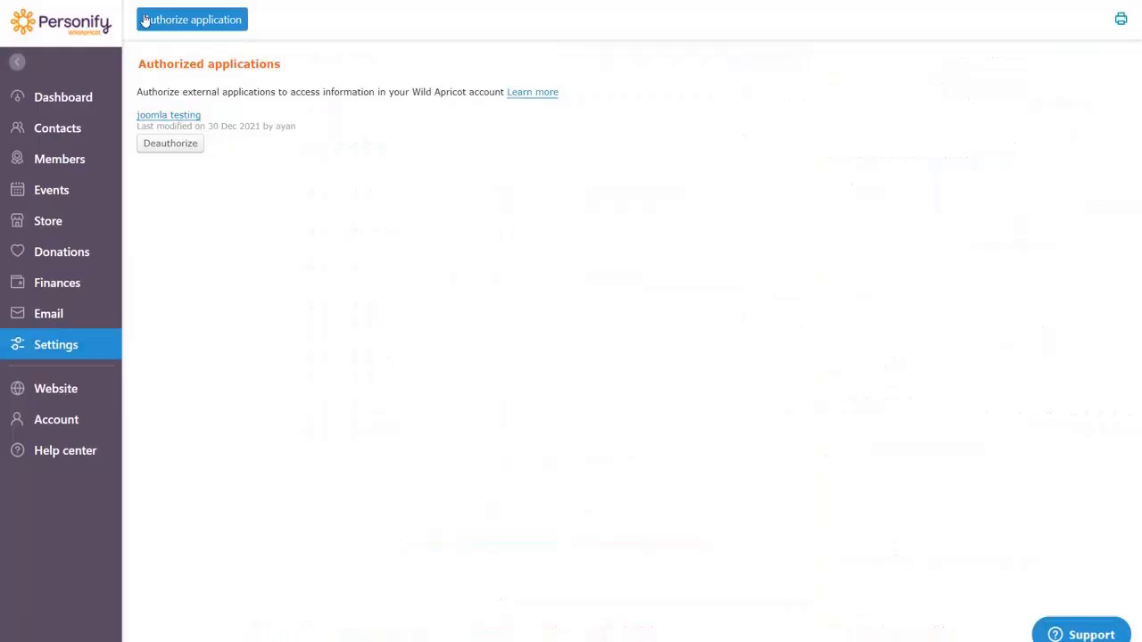
left_click(93, 98)
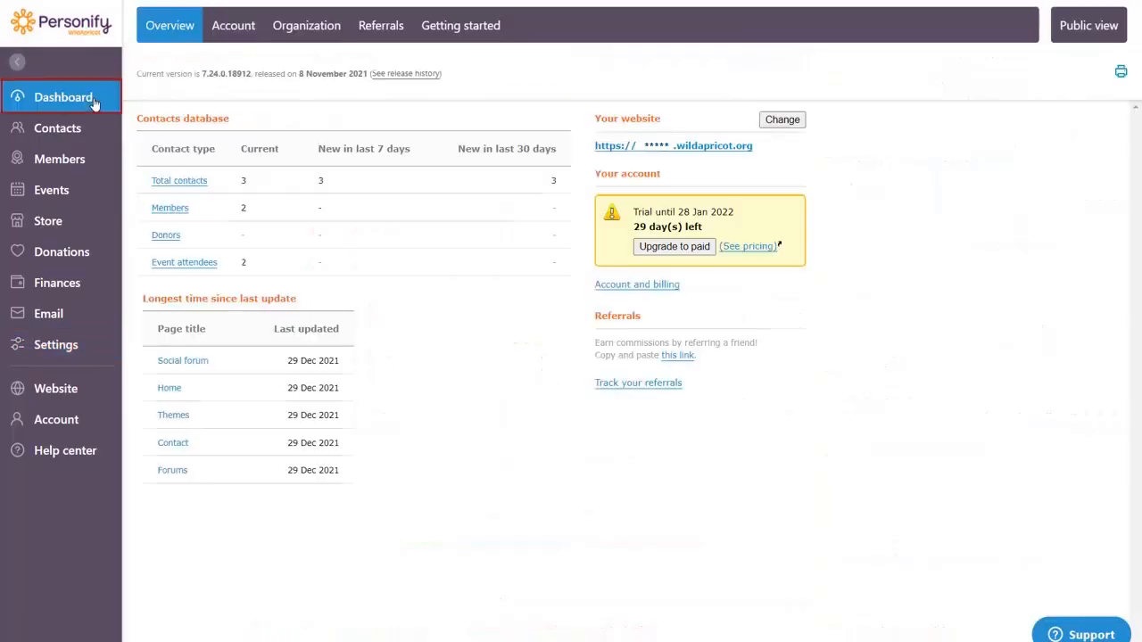
left_click(237, 31)
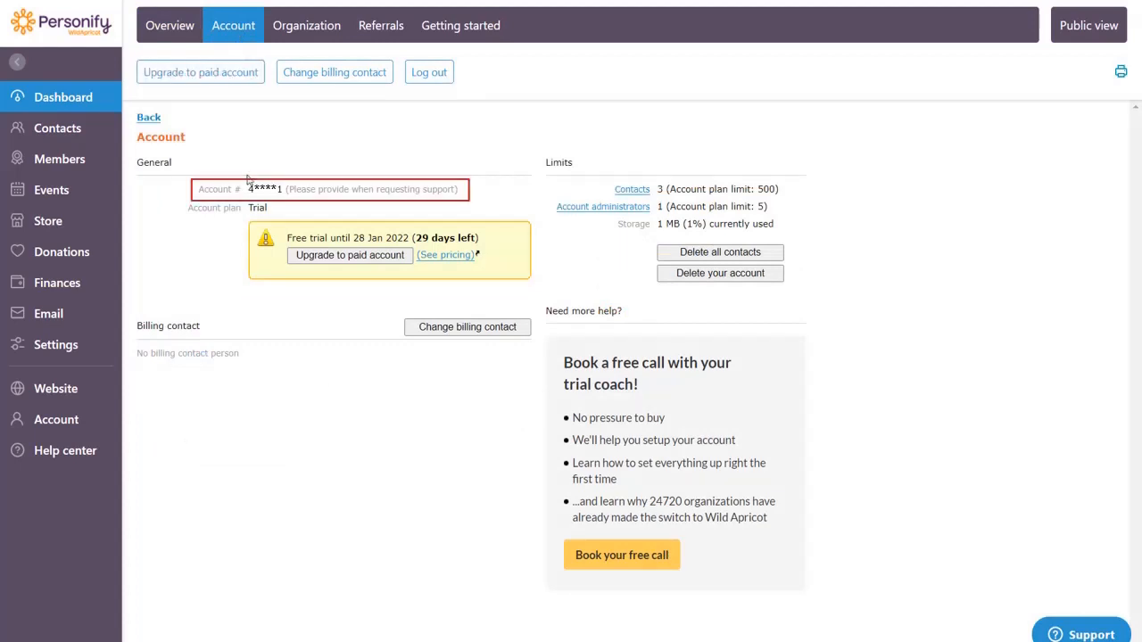
left_click_drag(249, 188, 282, 188)
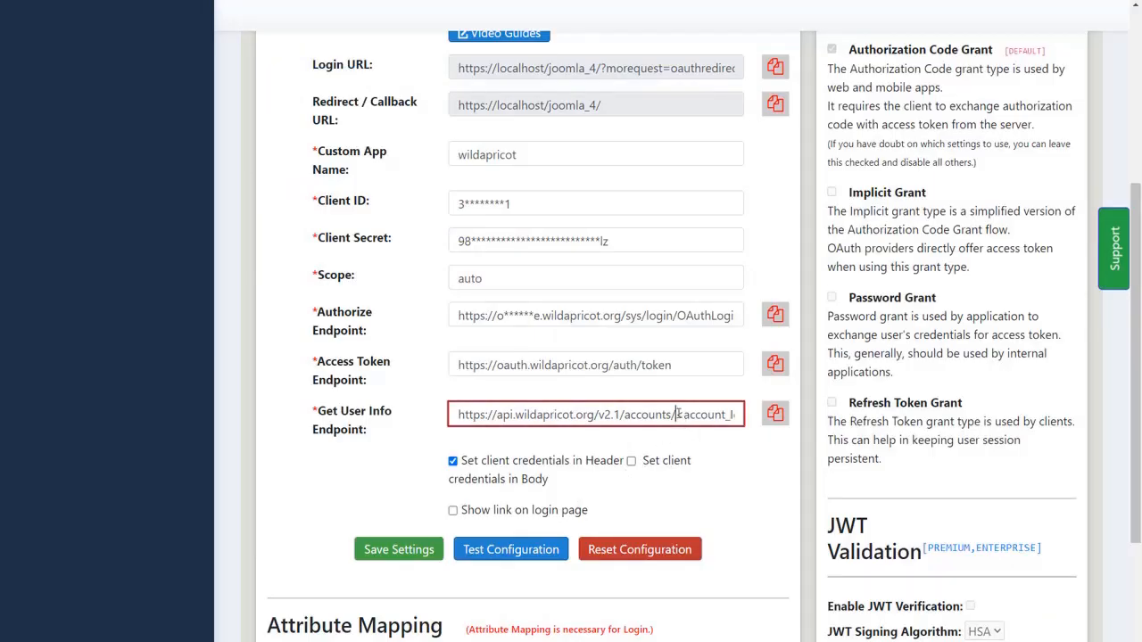
left_click_drag(677, 415, 740, 414)
key("ctrl+v")
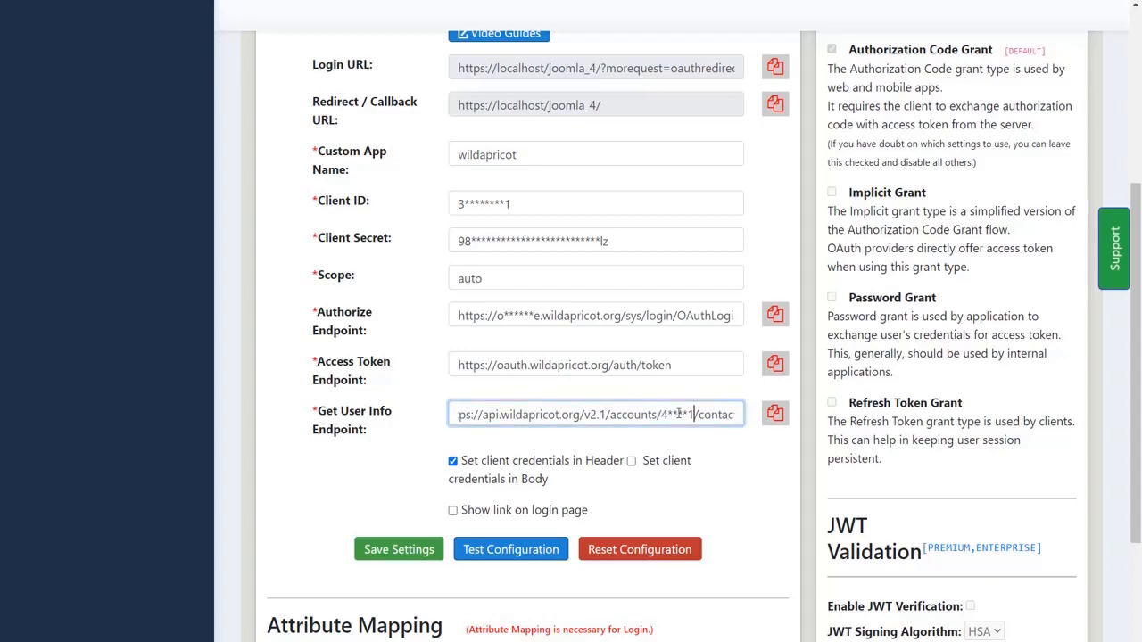
left_click(407, 547)
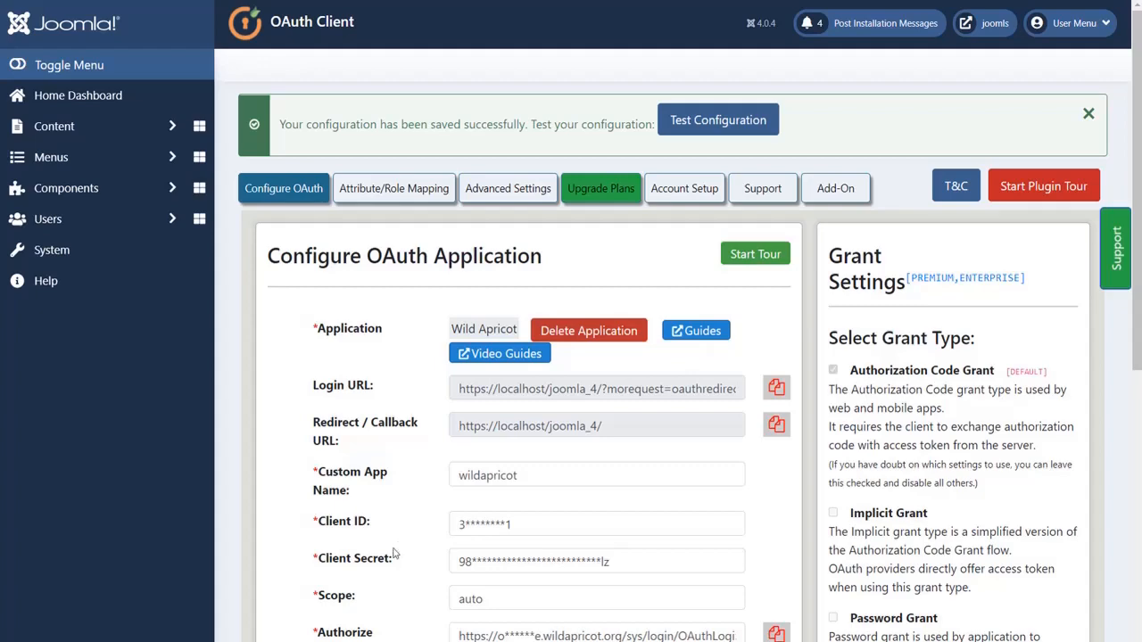
- Test the saved OAuth configuration and examine the attributes received from Wild Apricot
scroll(398, 549, "down", 6)
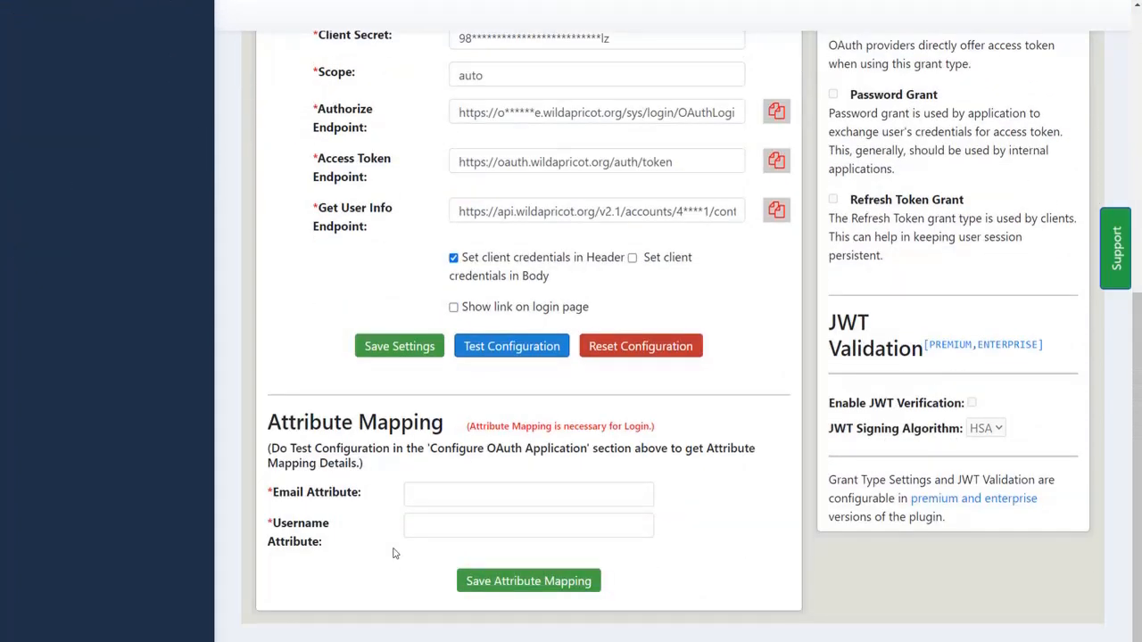
left_click(511, 346)
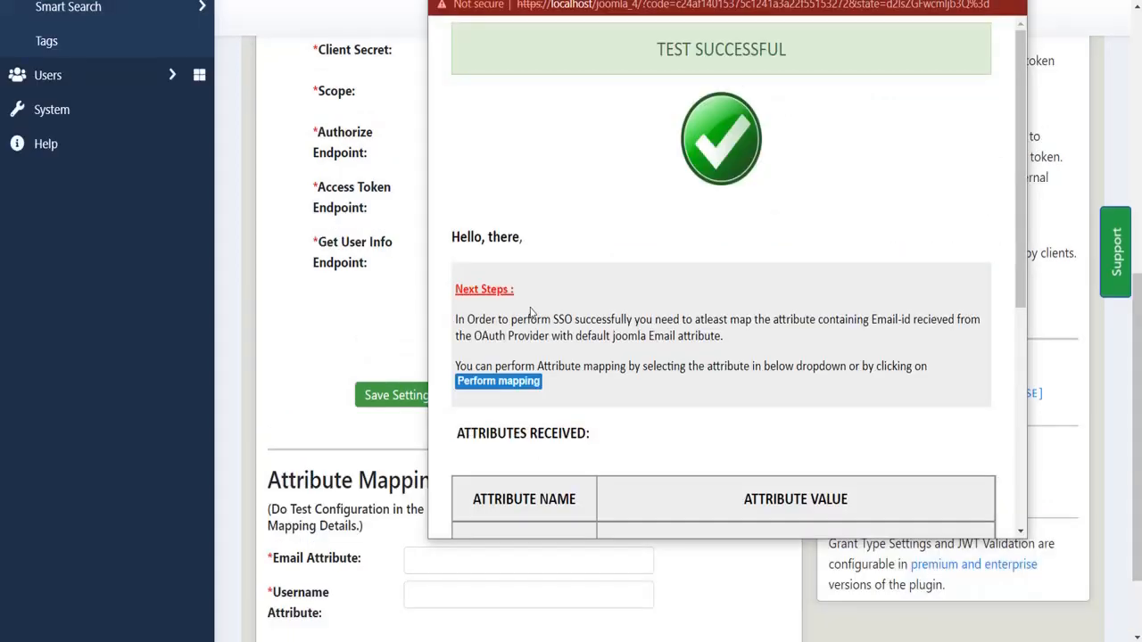
scroll(530, 312, "down", 5)
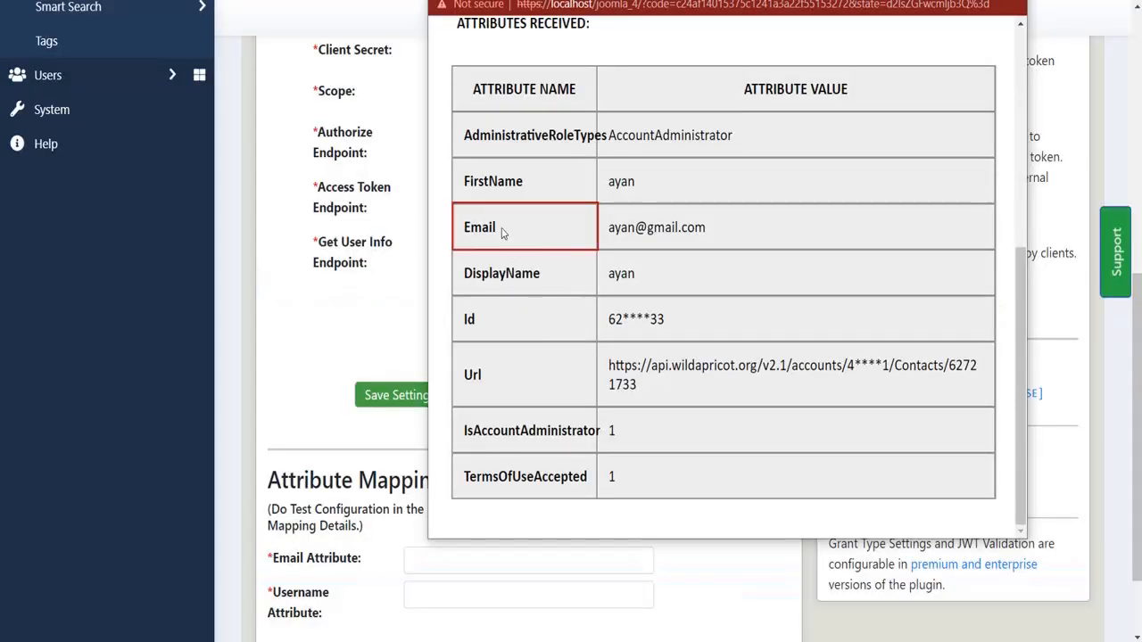
- Map the Email Attribute to Email and the Username Attribute to FirstName from the test results, and save the attribute mapping
left_click_drag(497, 230, 460, 229)
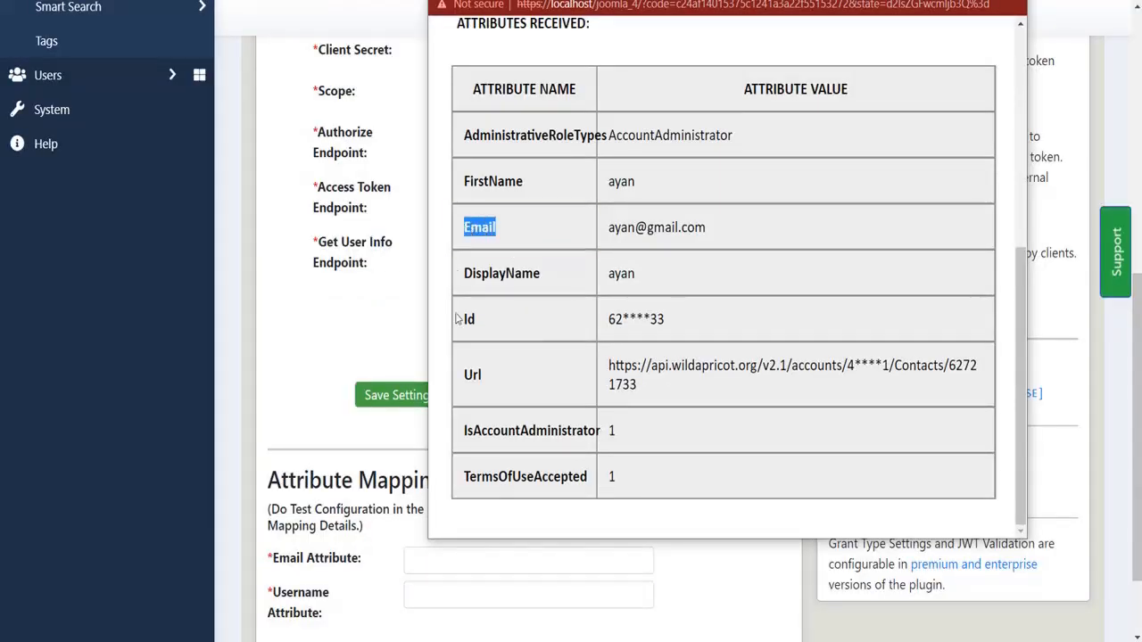
left_click(434, 551)
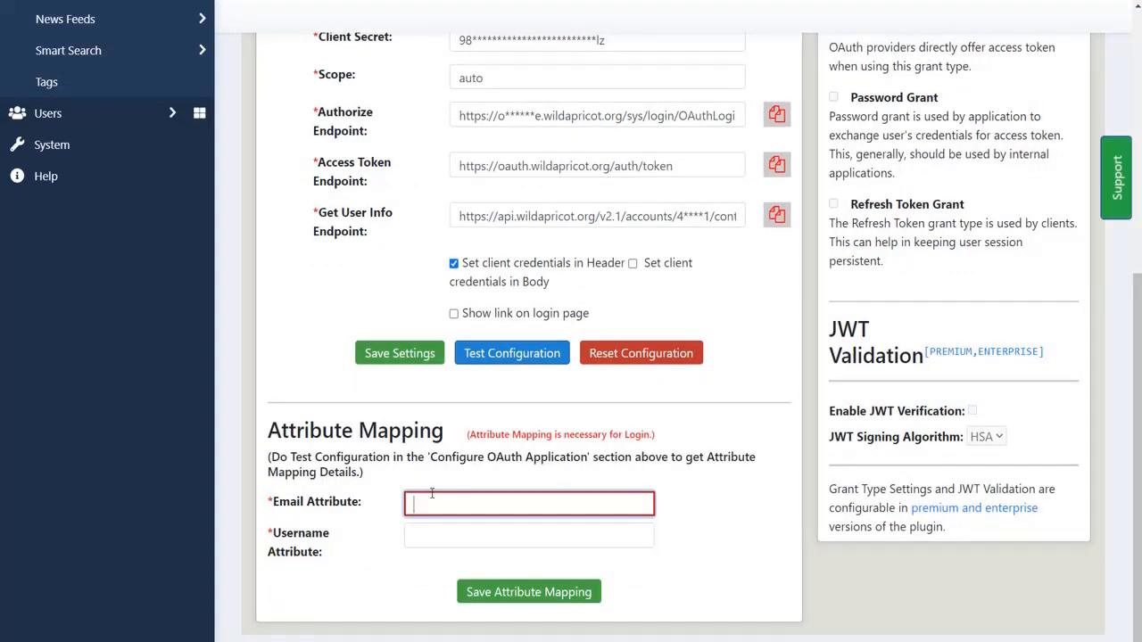
key("ctrl+v")
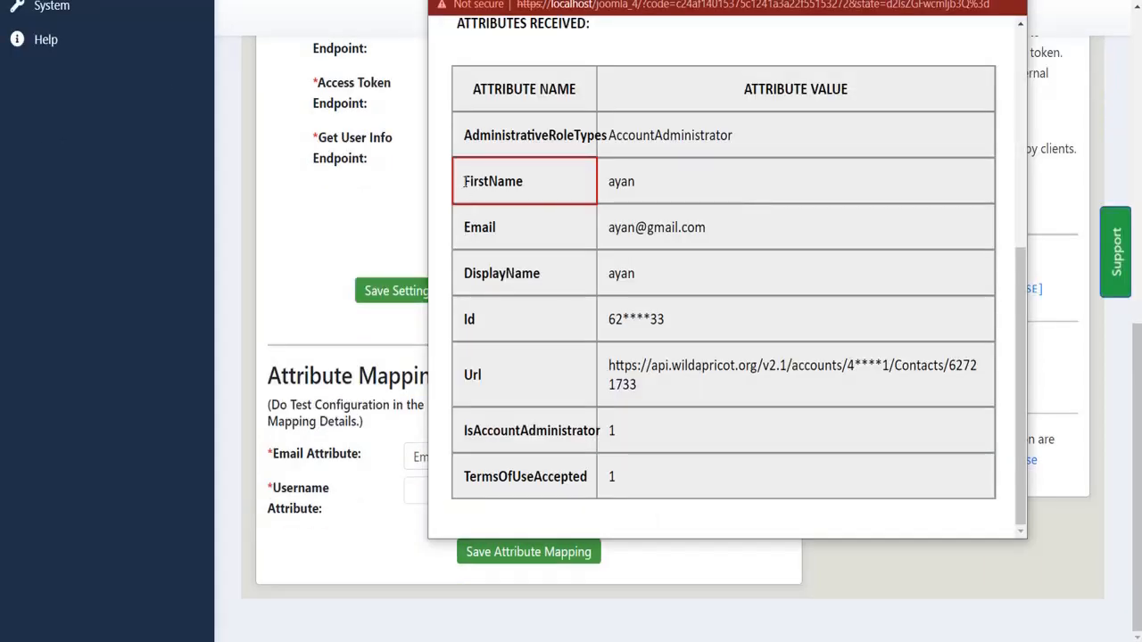
left_click_drag(464, 181, 524, 182)
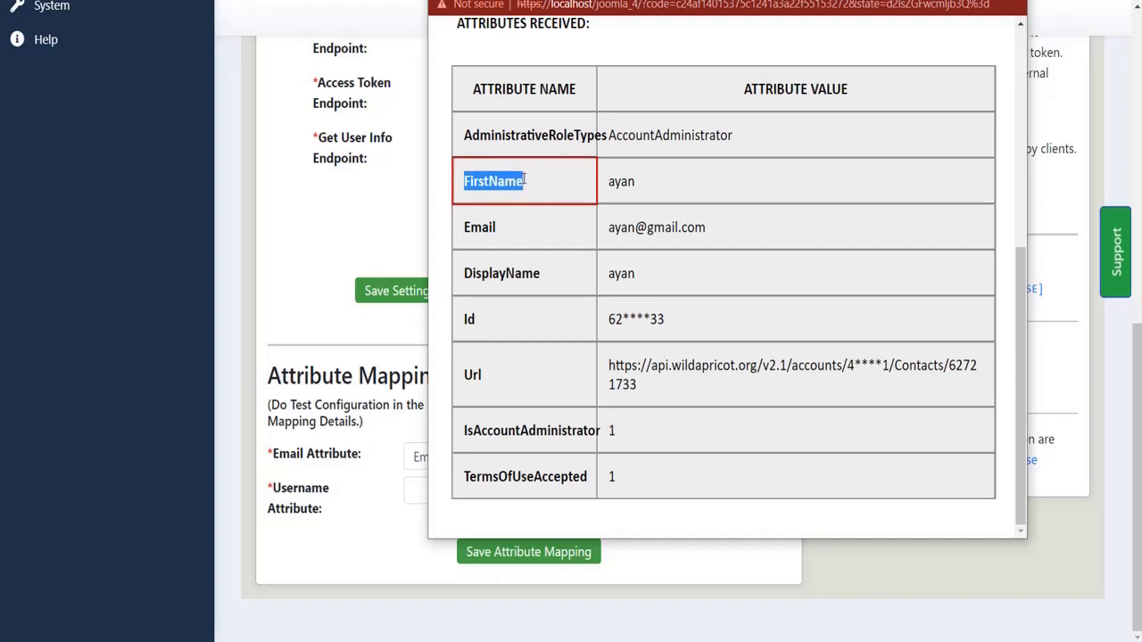
left_click(419, 490)
key("ctrl+v")
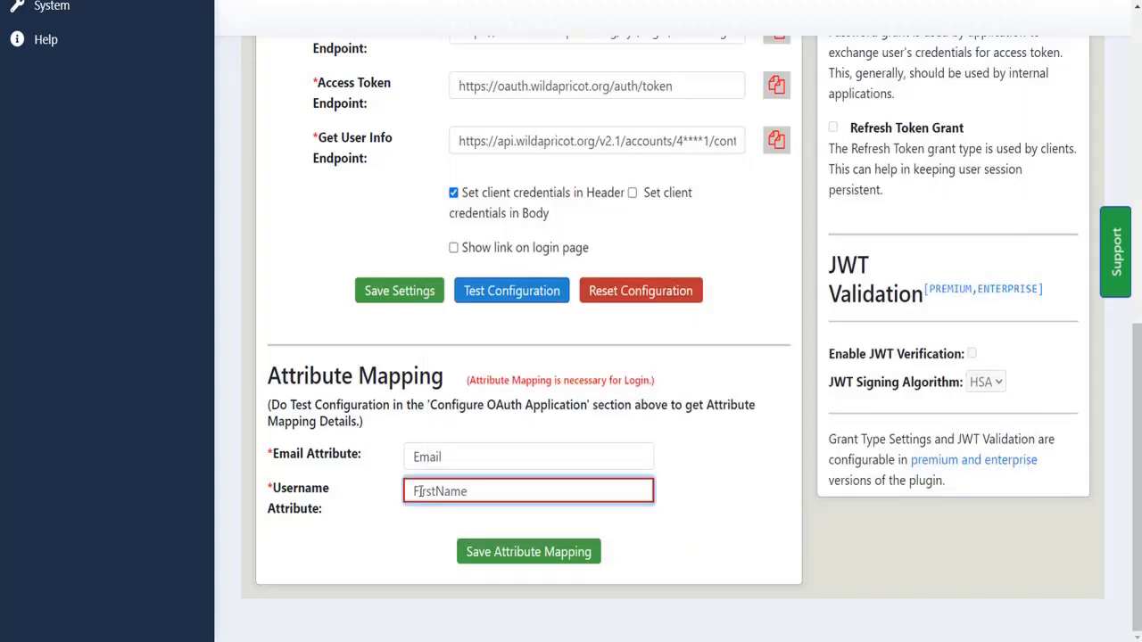
left_click(480, 555)
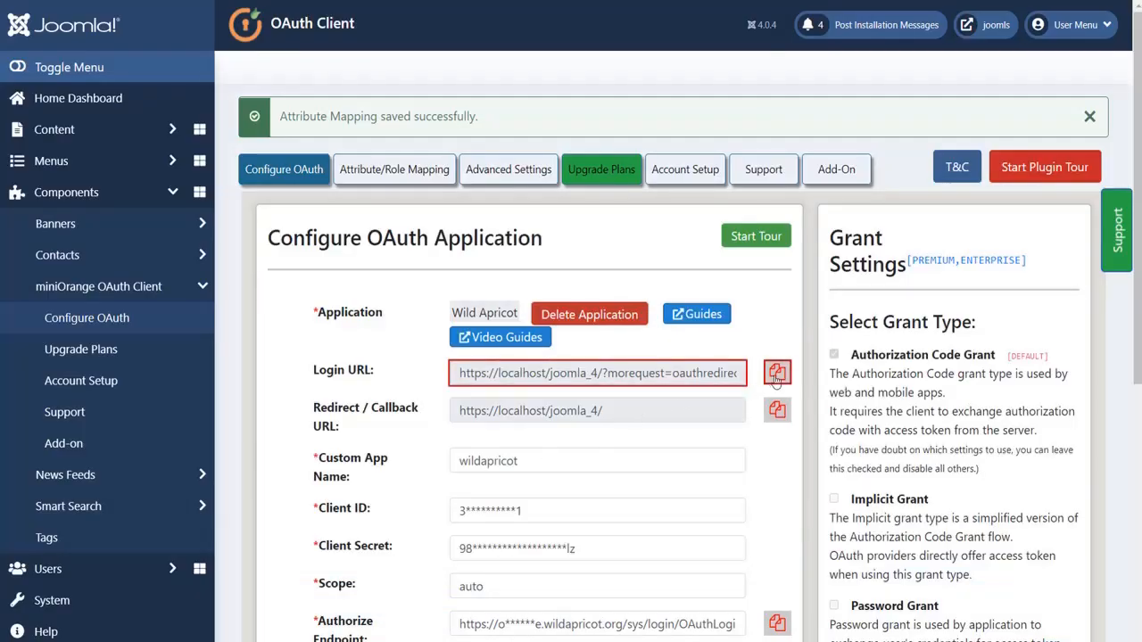
- Copy the Login URL from Joomla's OAuth configuration and open it in an incognito browser window
left_click(776, 373)
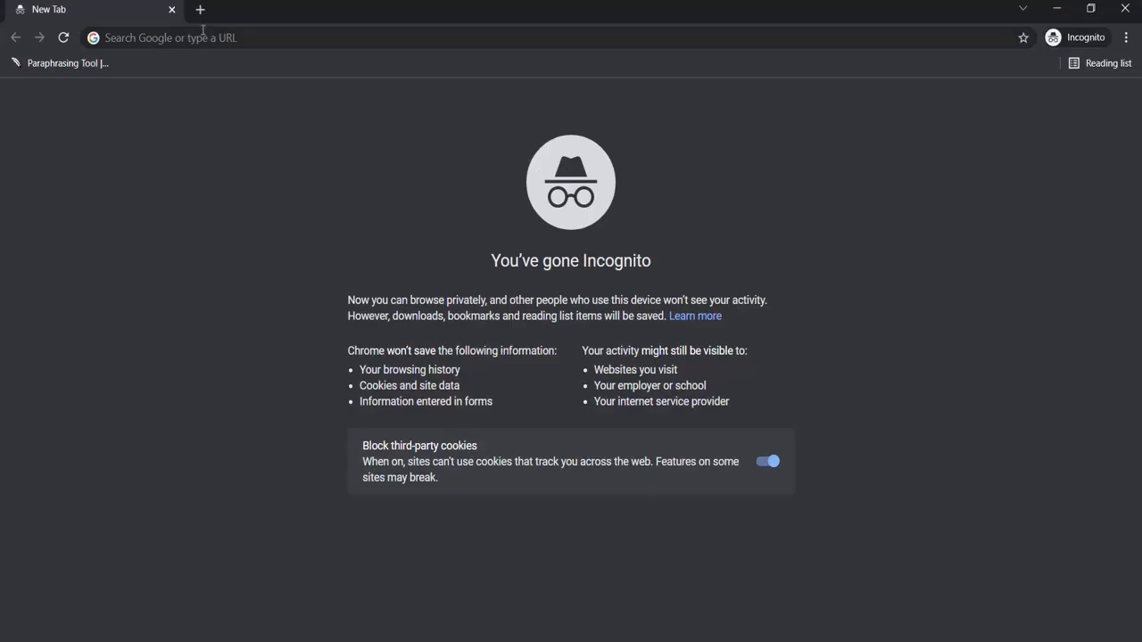
key("ctrl+v")
key("Return")
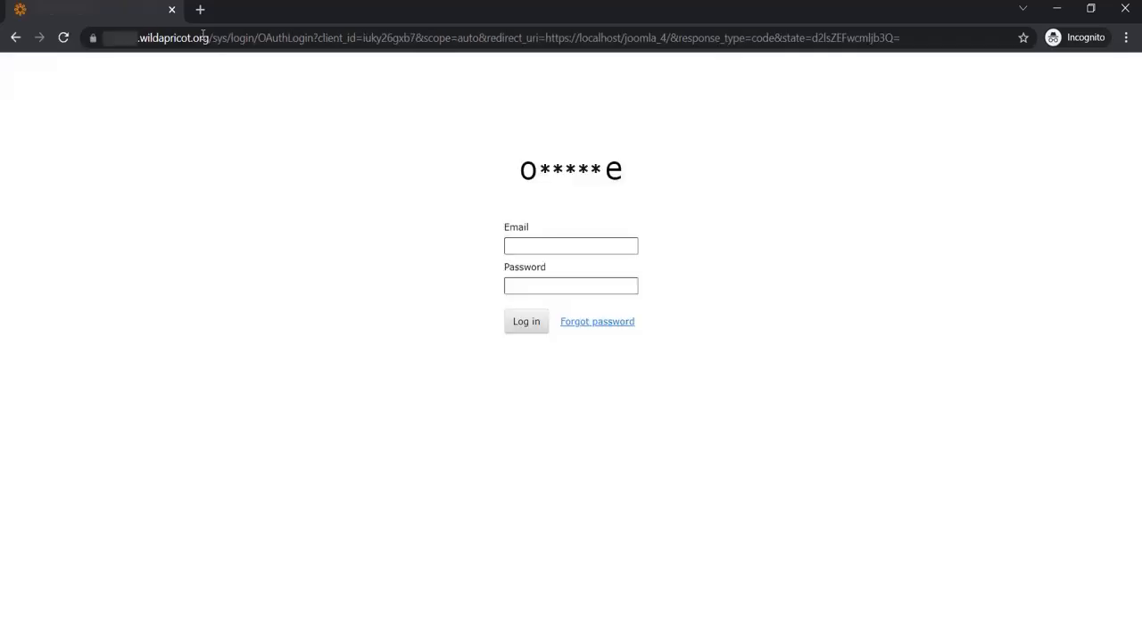
- Log in on the Wild Apricot sign-in page with the account's e-mail and password
left_click(514, 286)
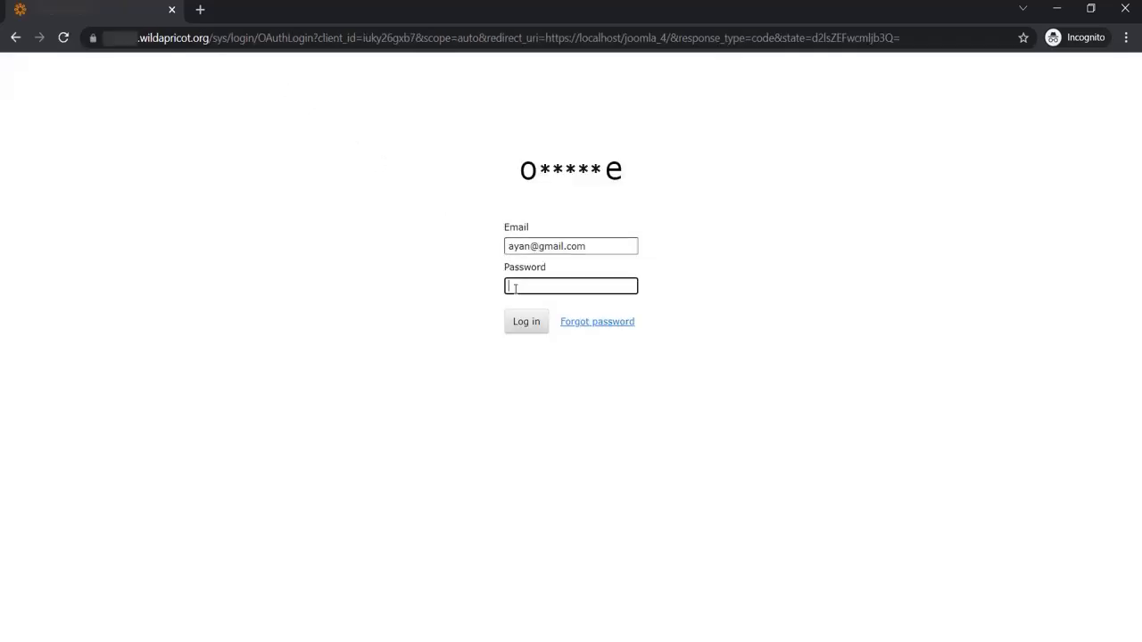
type("*********")
left_click(519, 321)
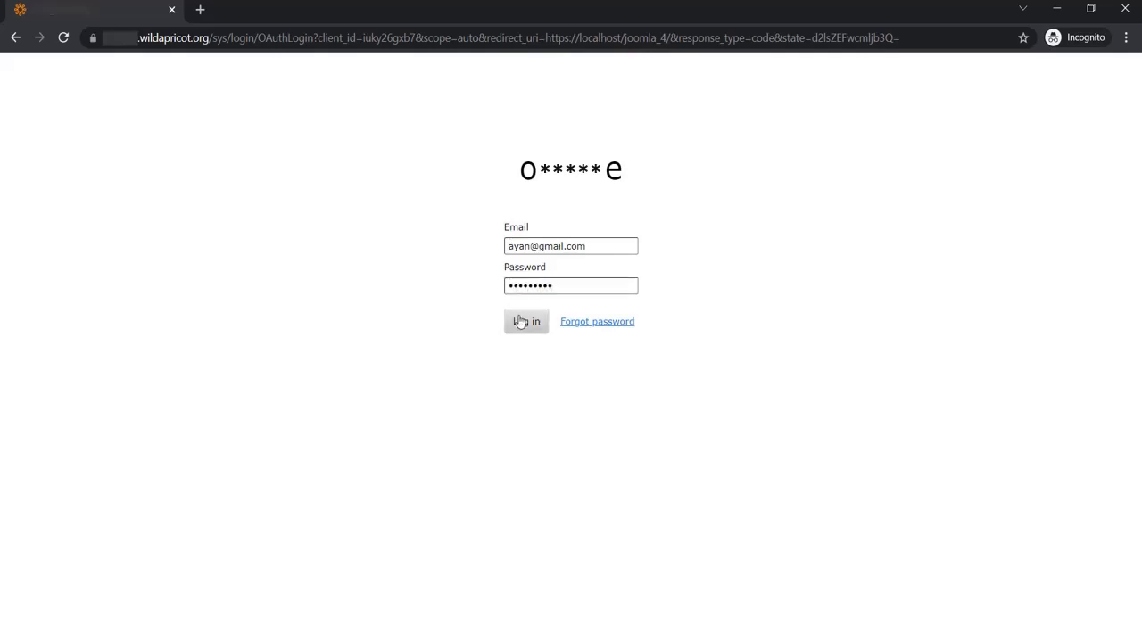